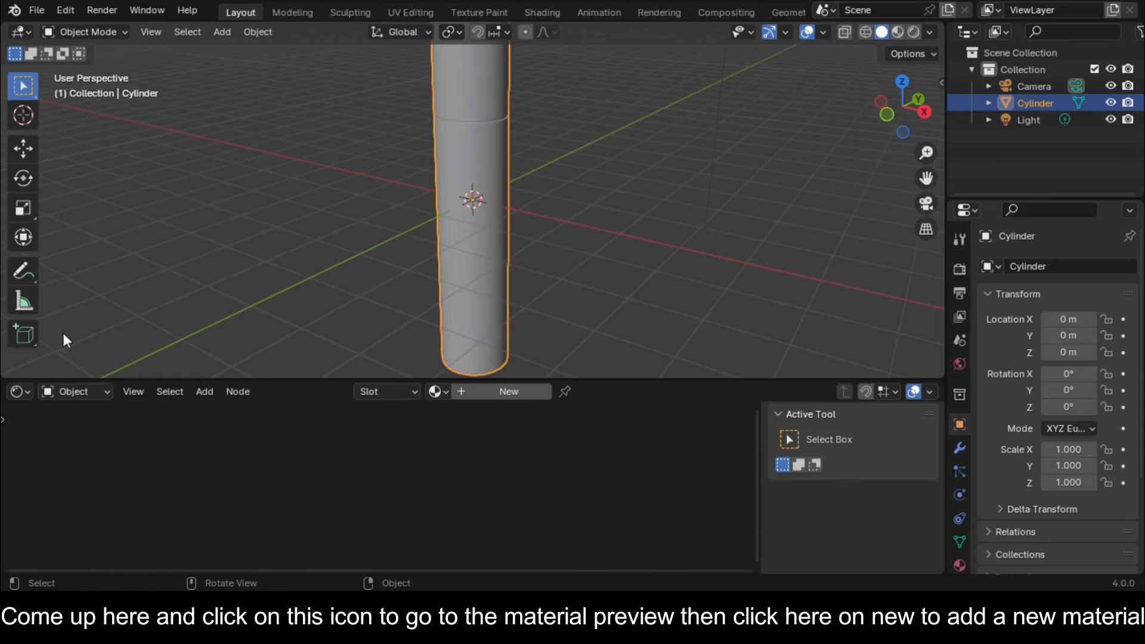
Display the viewport in material preview and create a new material for the cylinder
click(896, 35)
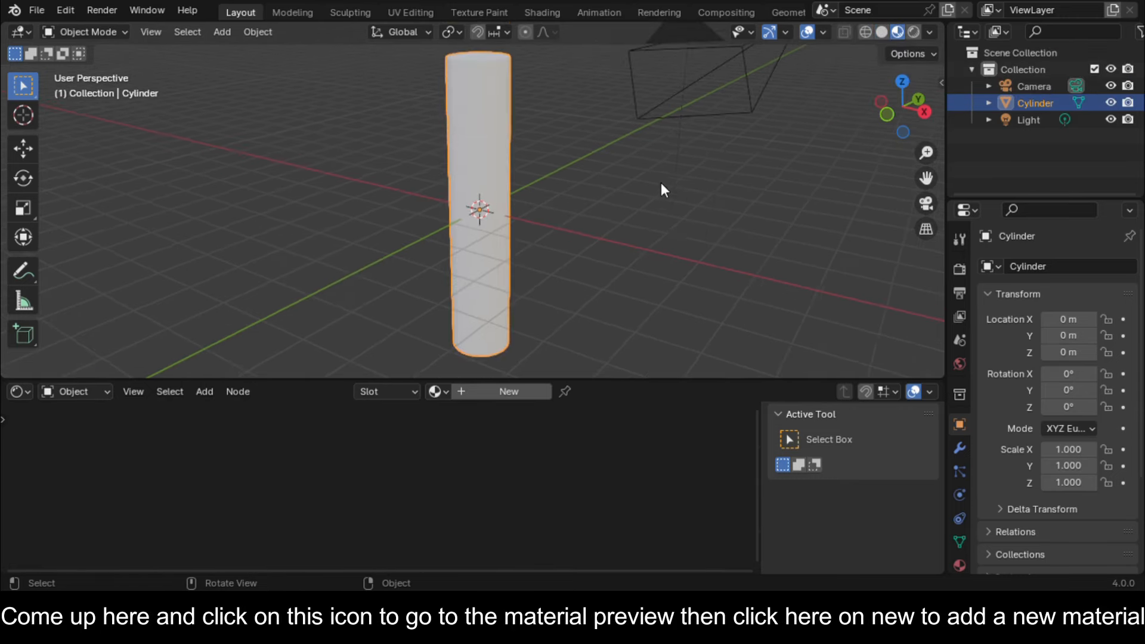
click(475, 392)
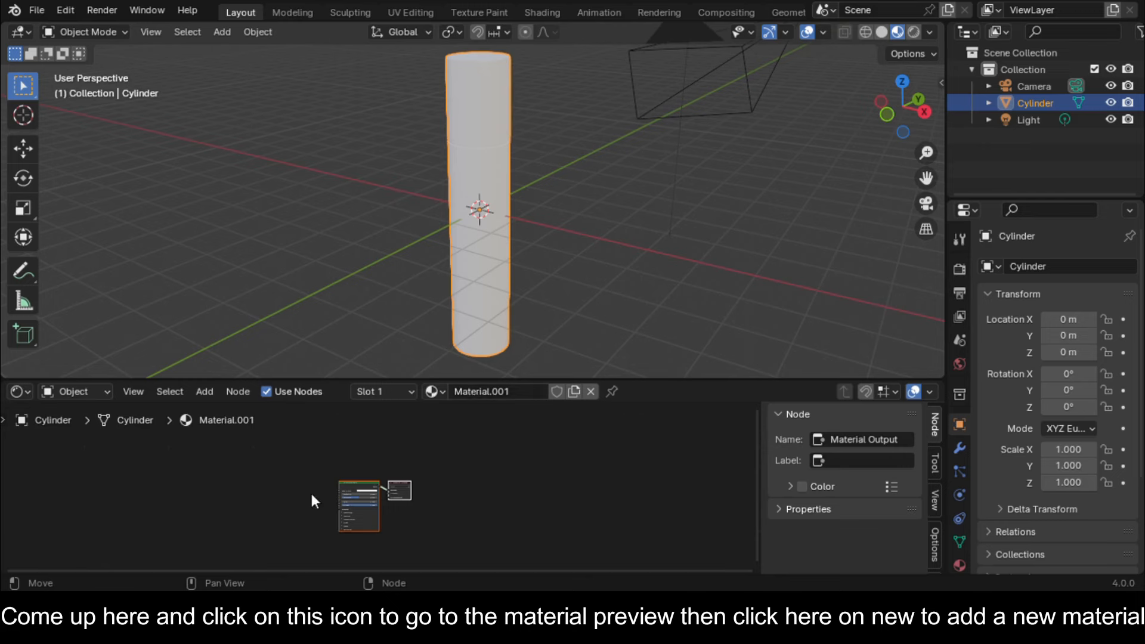
Add an Image Texture node beside the Principled BSDF in the cylinder's material
scroll(312, 489, up, 5)
key(shift+a)
mouse_move(315, 475)
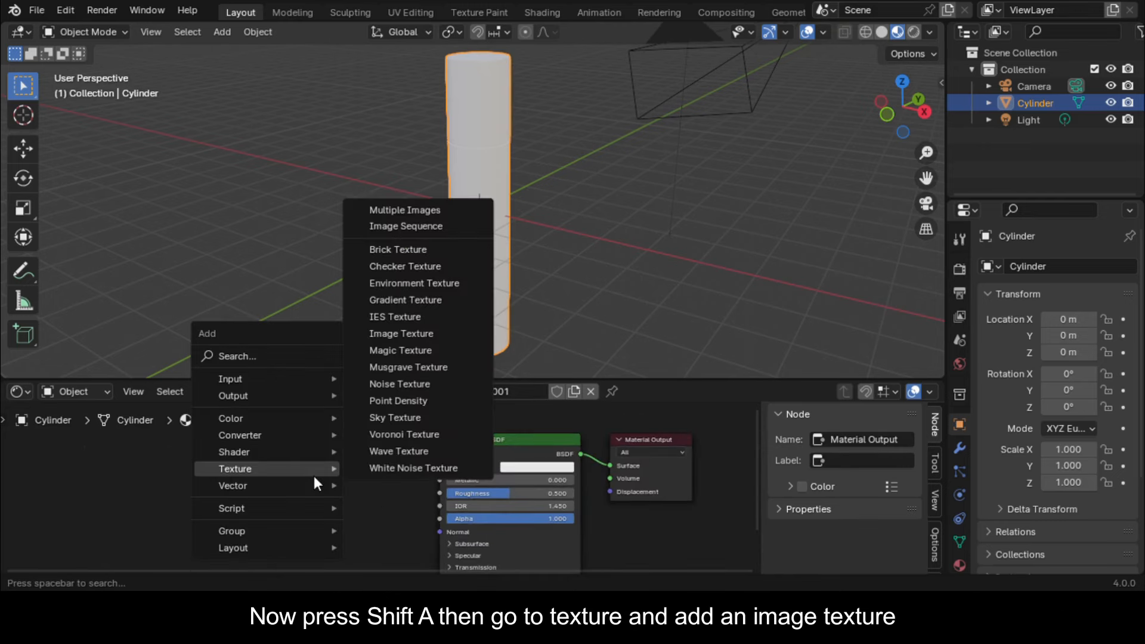
click(425, 333)
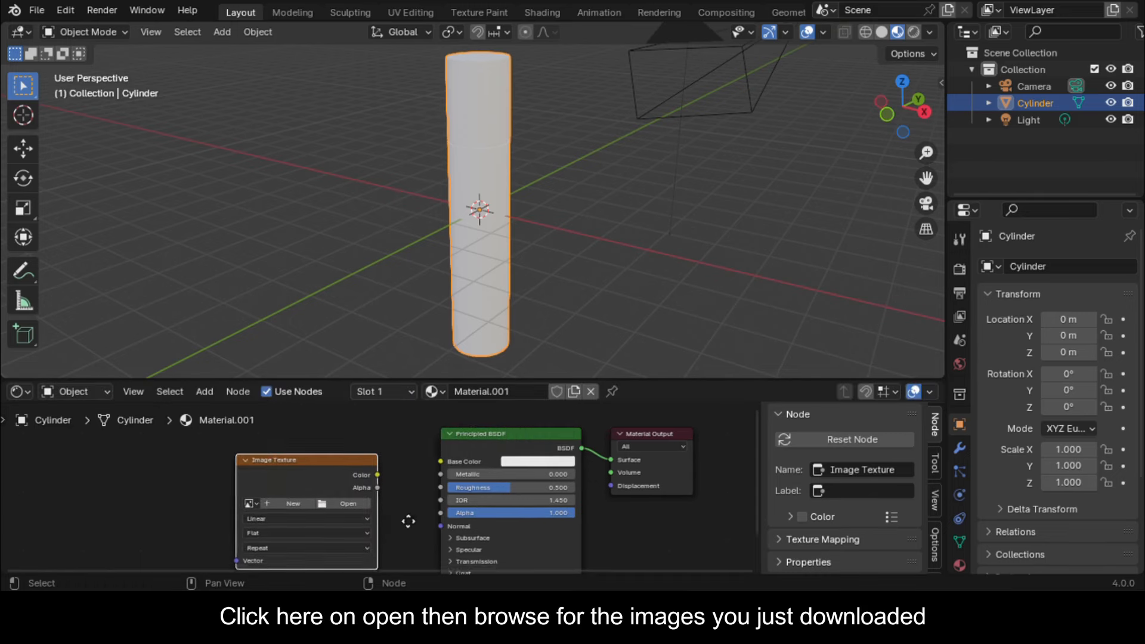
Load FINE green.png from the textures folder into the Image Texture node and connect its Color to Base Color
middle_drag(334, 474, 395, 475)
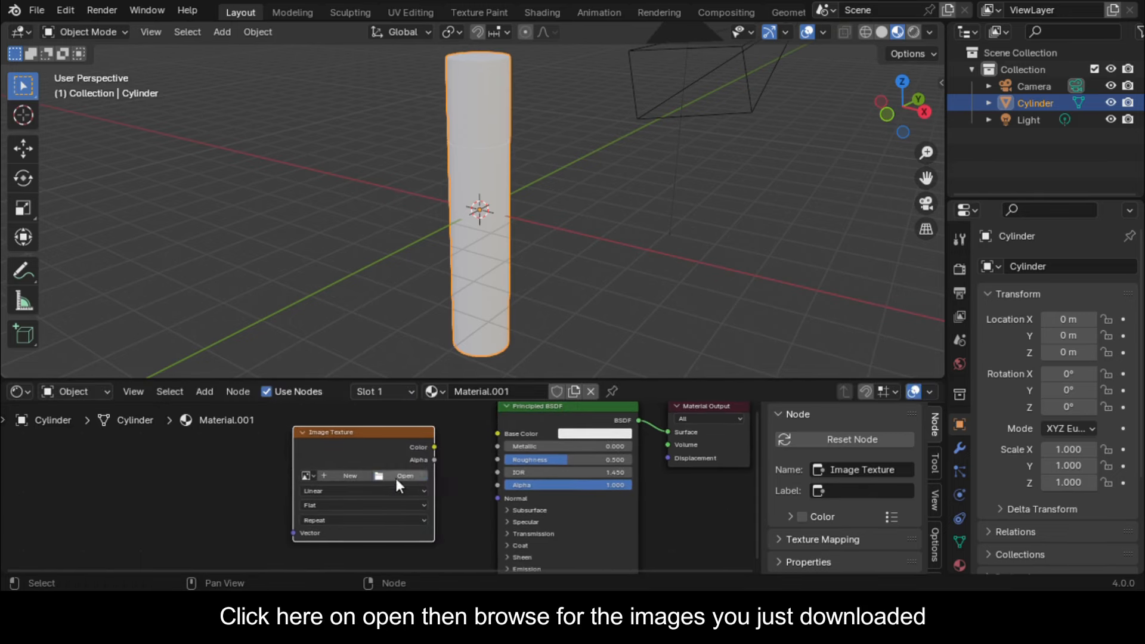
click(394, 475)
click(179, 186)
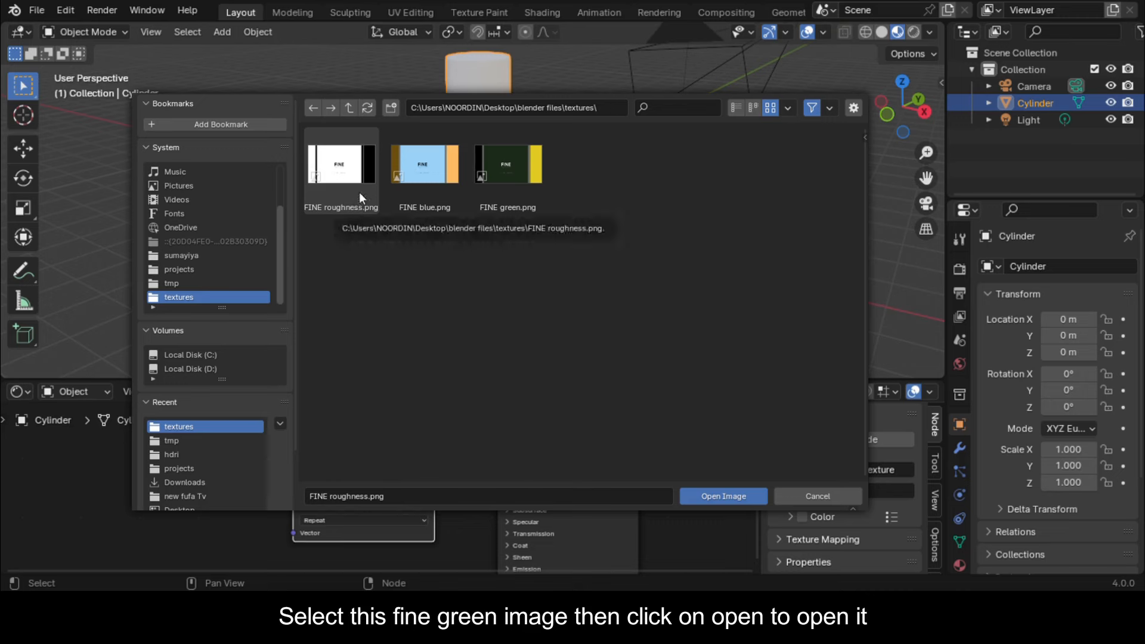
click(519, 204)
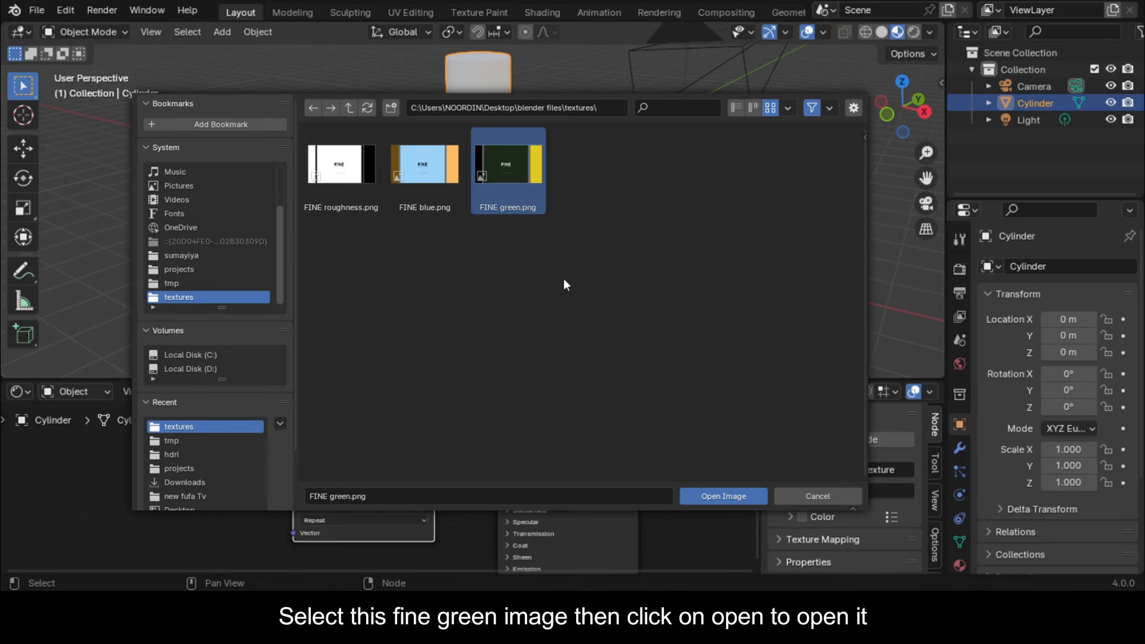
click(720, 493)
drag(432, 447, 492, 433)
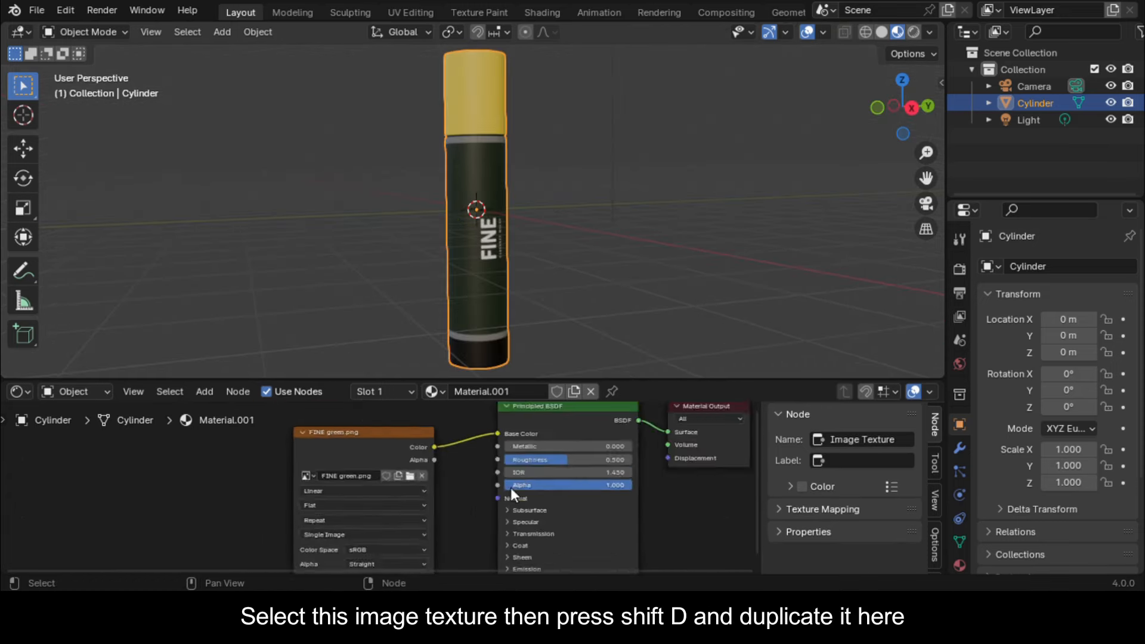
Duplicate the FINE green.png image texture node and place the copy in free space near the original
scroll(391, 431, down, 2)
click(431, 482)
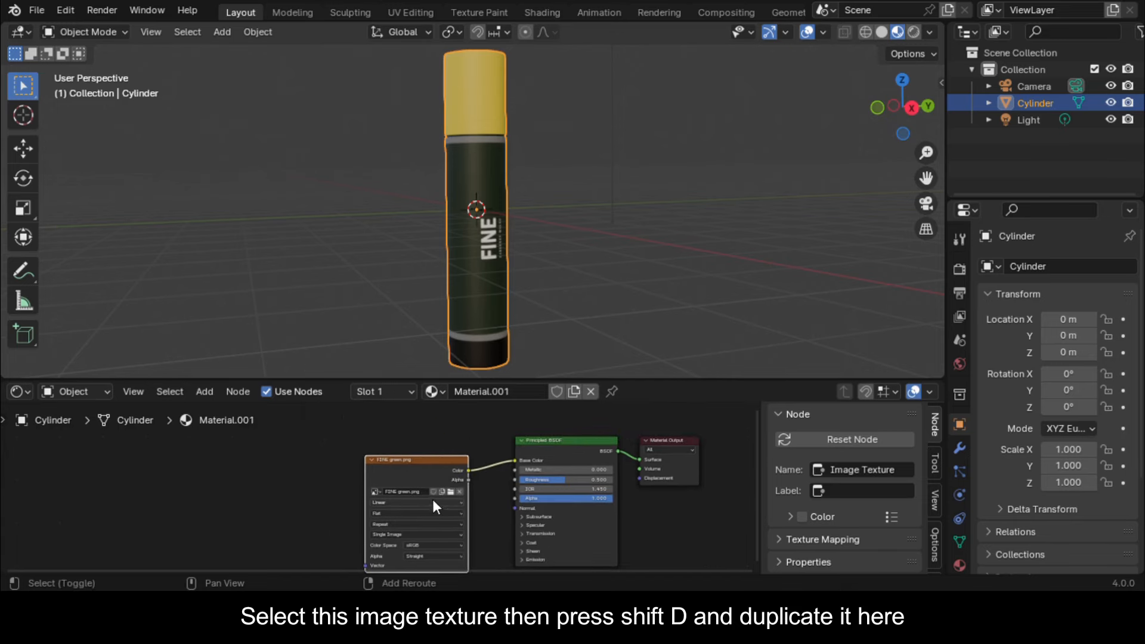
key(shift+d)
click(292, 542)
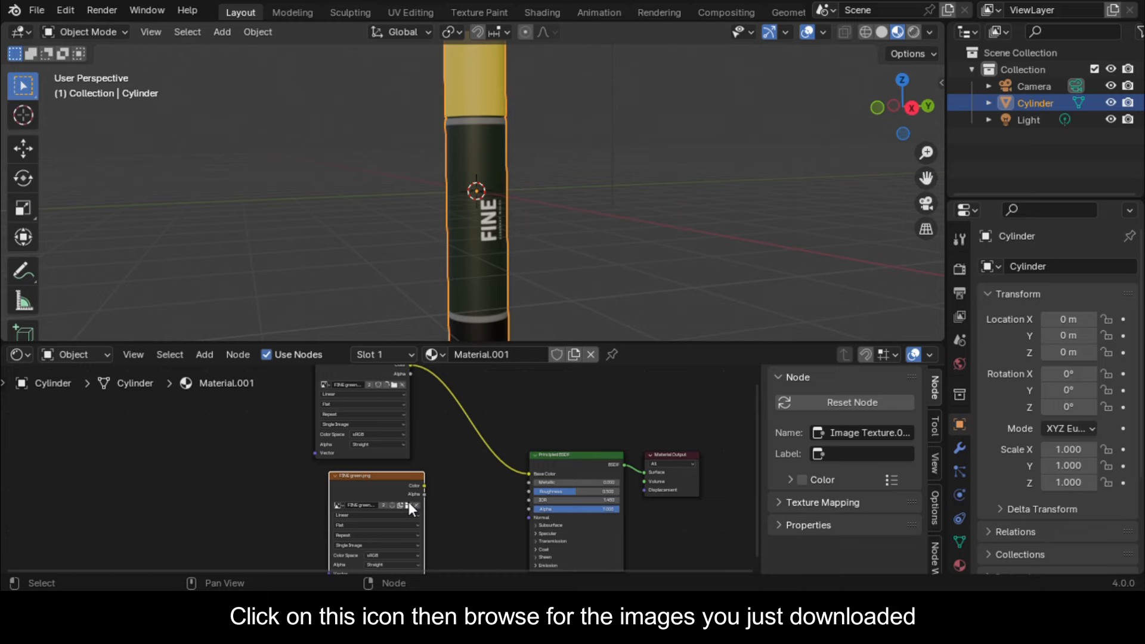
Load FINE roughness.png into the duplicated node and connect its Color to the Principled BSDF's Roughness
click(409, 503)
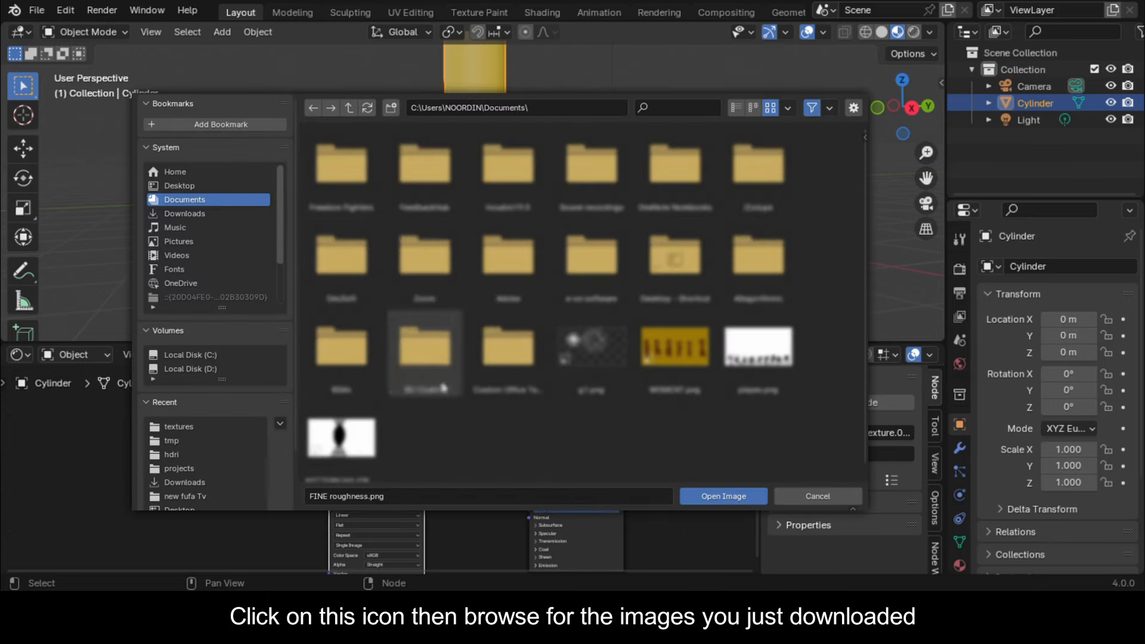
click(179, 186)
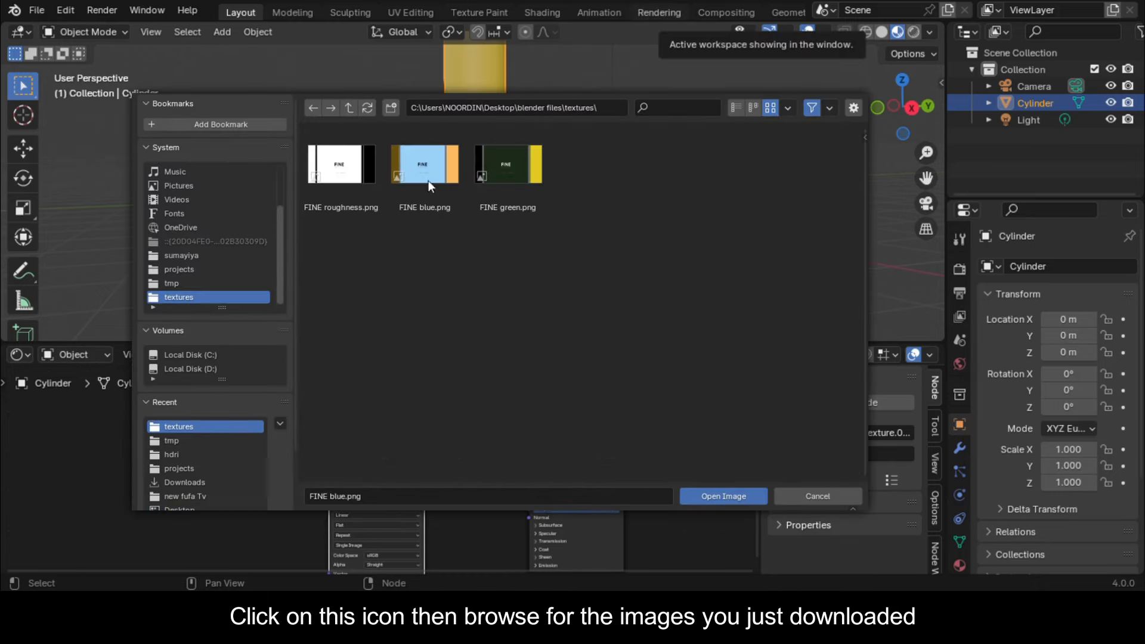
click(346, 181)
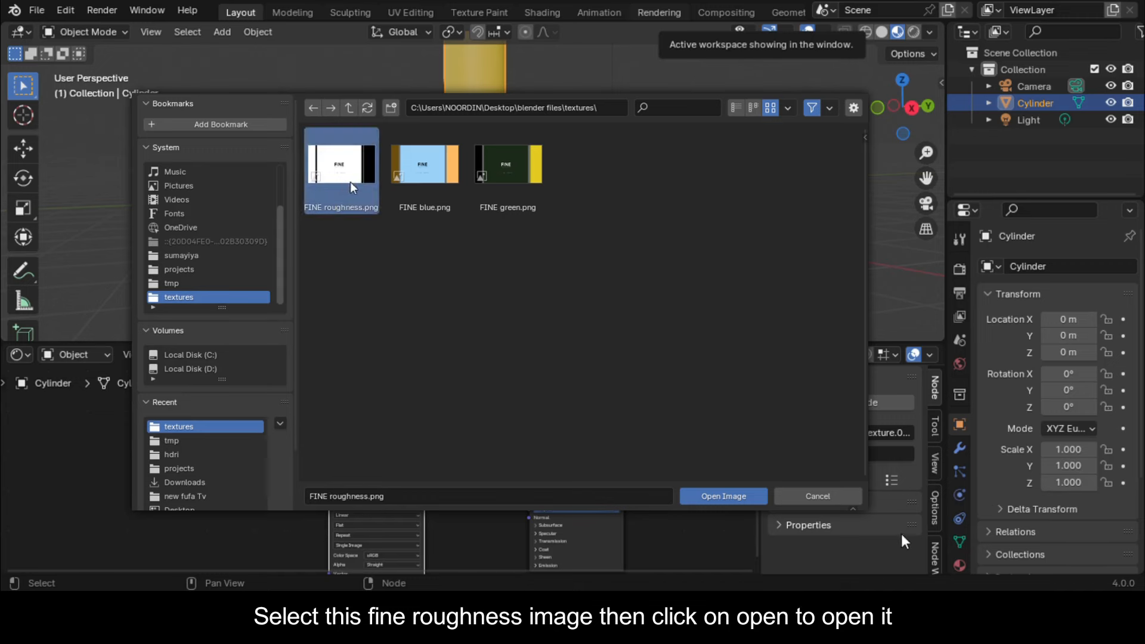
click(725, 495)
drag(425, 486, 535, 490)
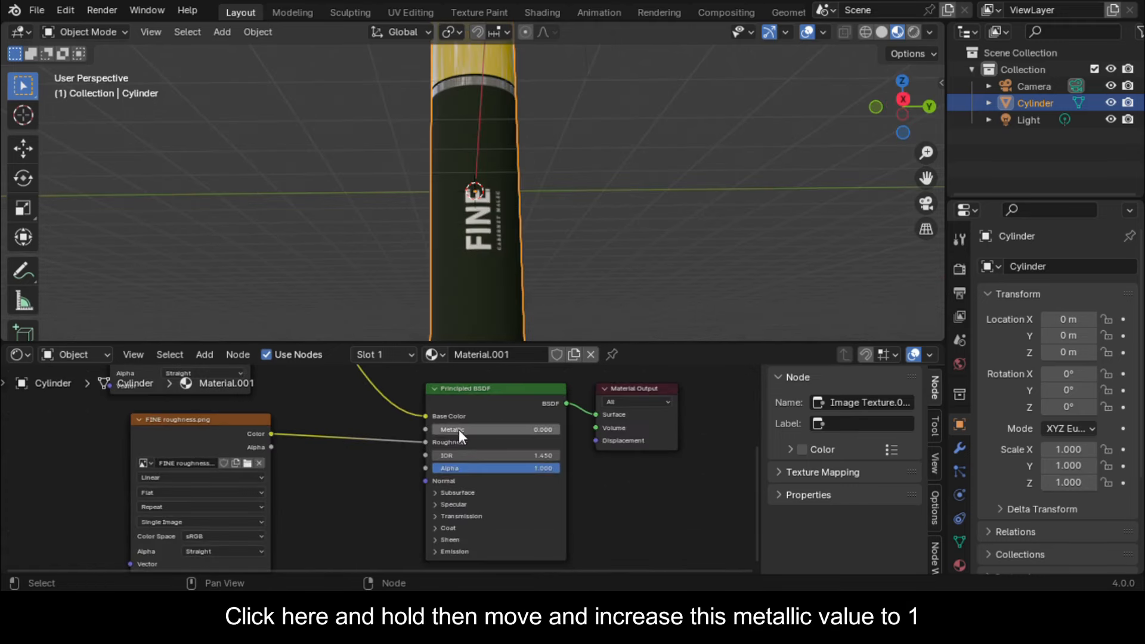
Set the Principled BSDF's Metallic value to 1.000 and save the file
drag(459, 429, 560, 429)
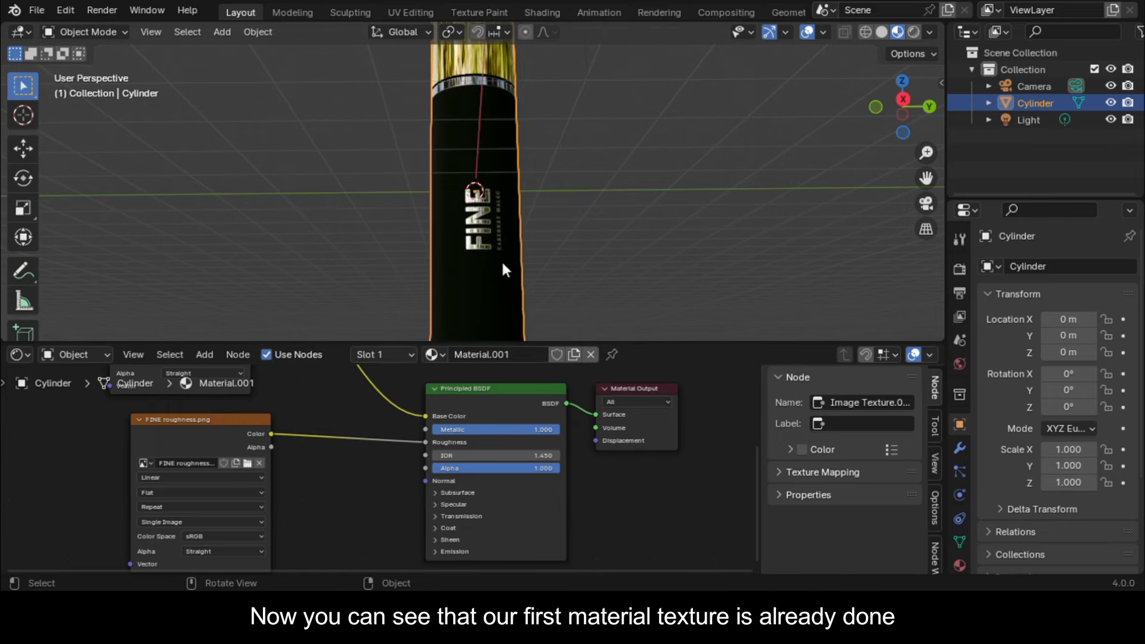
key(ctrl+s)
Insert a Mix Color node into the link between the FINE green.png texture and Base Color
middle_drag(501, 259, 521, 273)
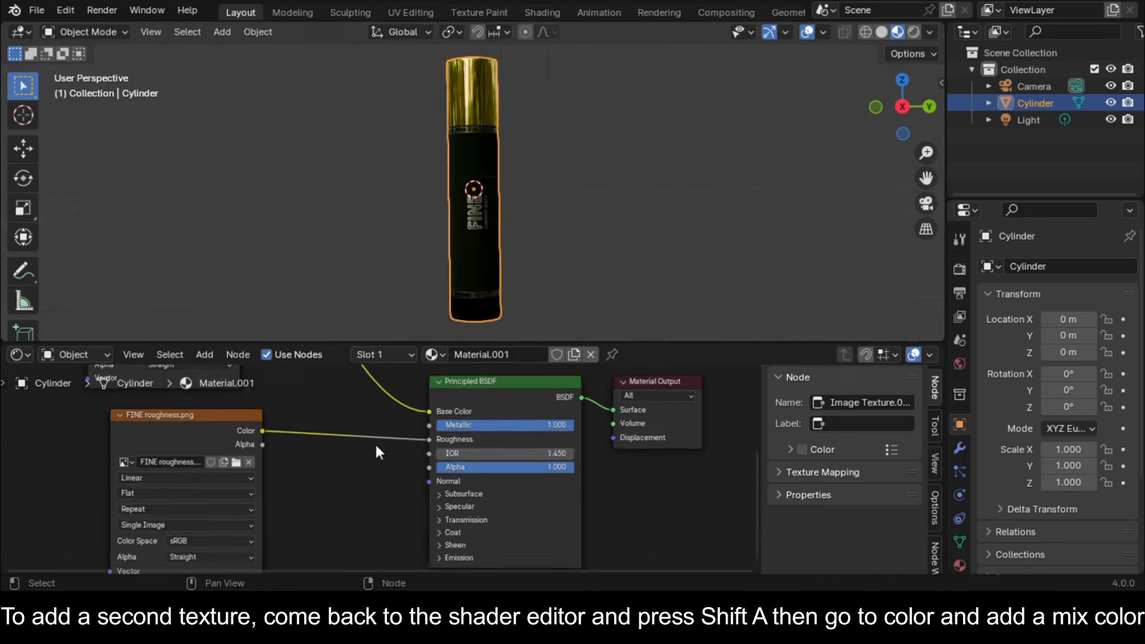
middle_drag(374, 442, 560, 462)
scroll(560, 462, up, 1)
scroll(560, 463, down, 3)
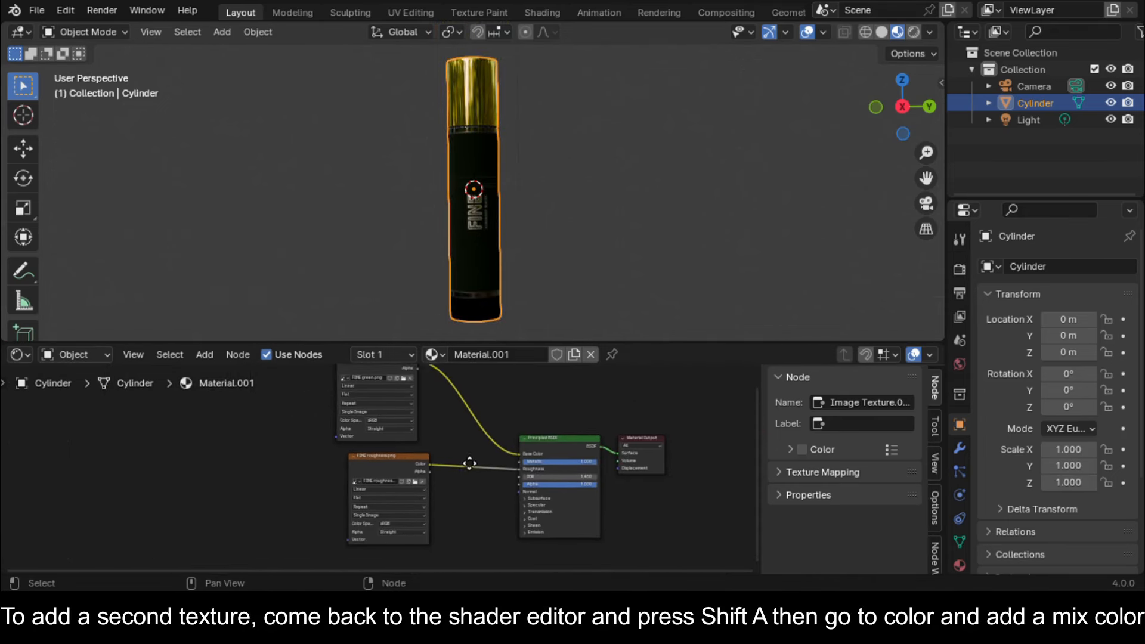
key(shift+a)
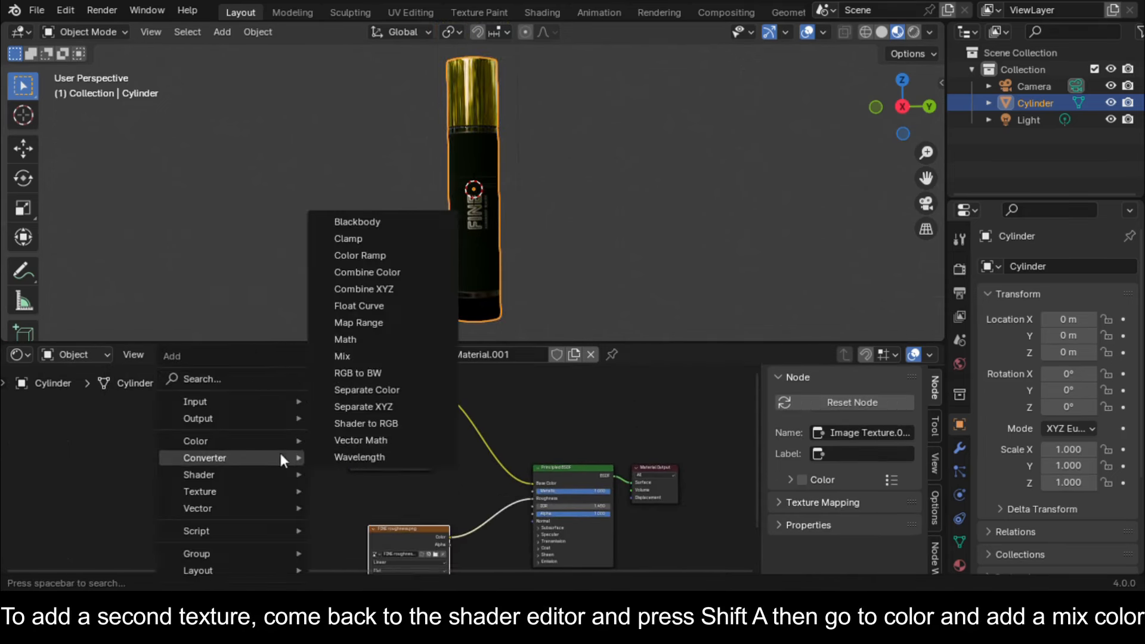
mouse_move(259, 441)
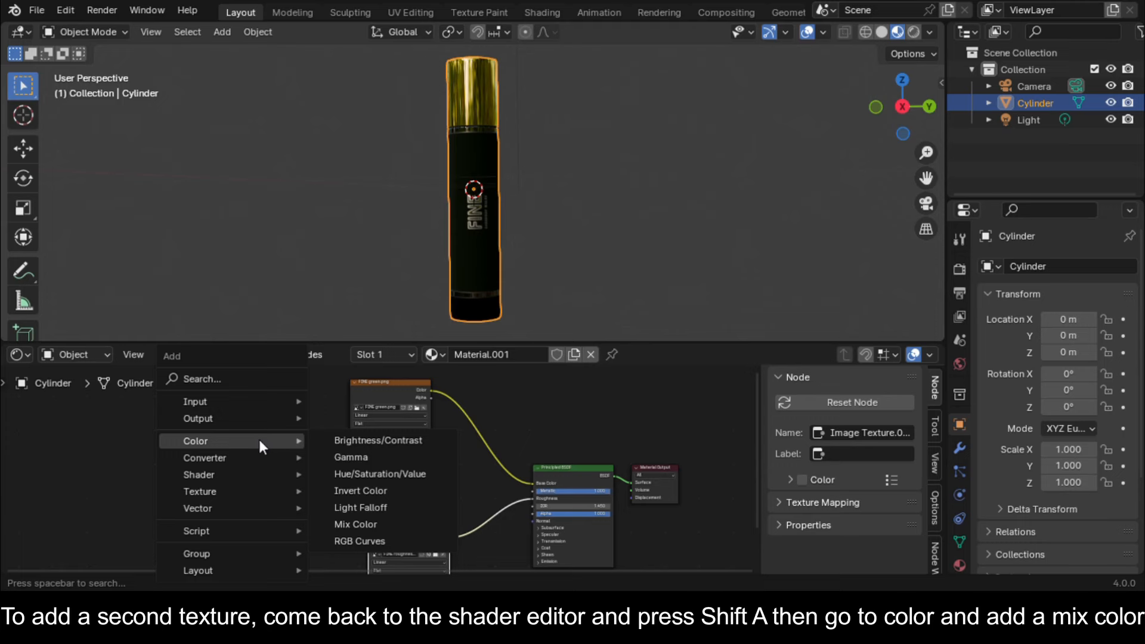
click(346, 525)
click(463, 398)
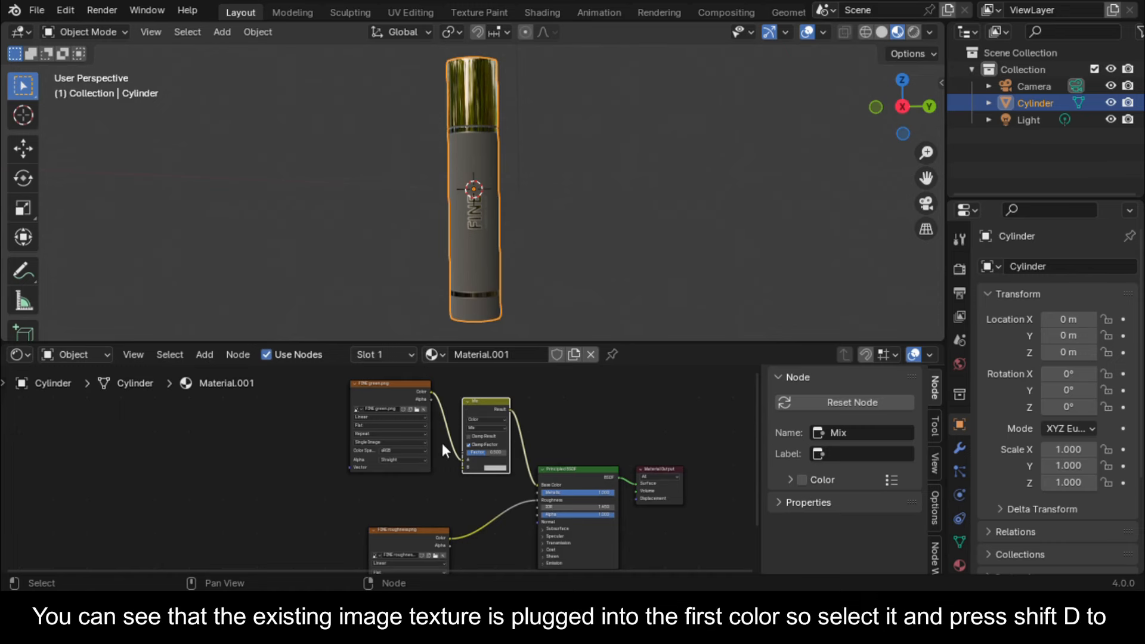
Duplicate the FINE green.png node and place the copy below the original for the second color texture
scroll(442, 444, up, 3)
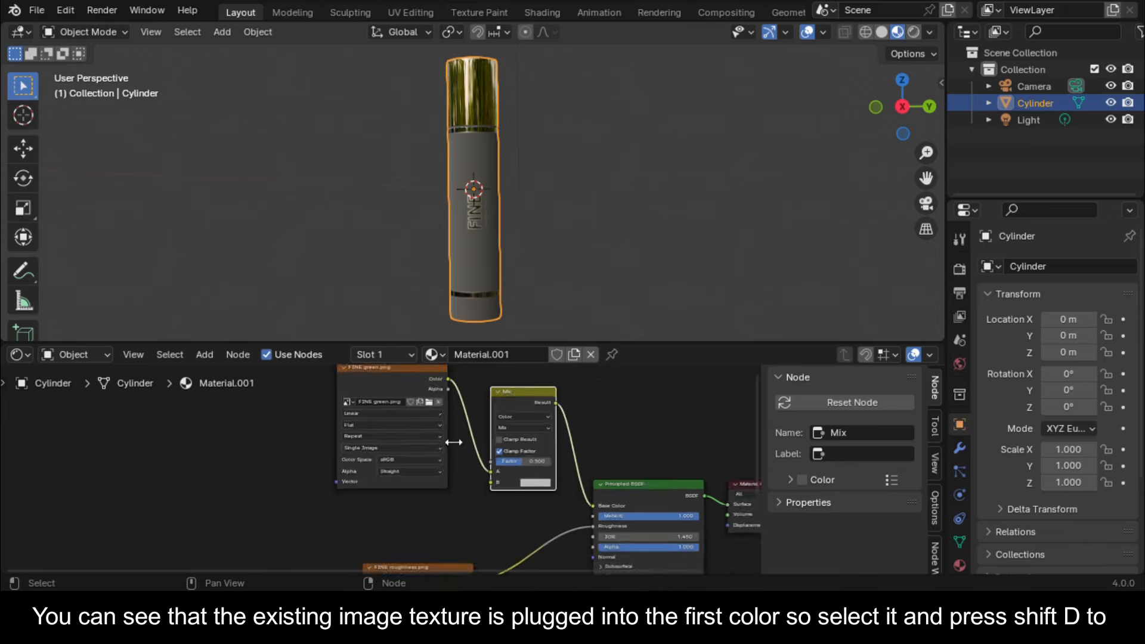
click(395, 374)
key(shift+d)
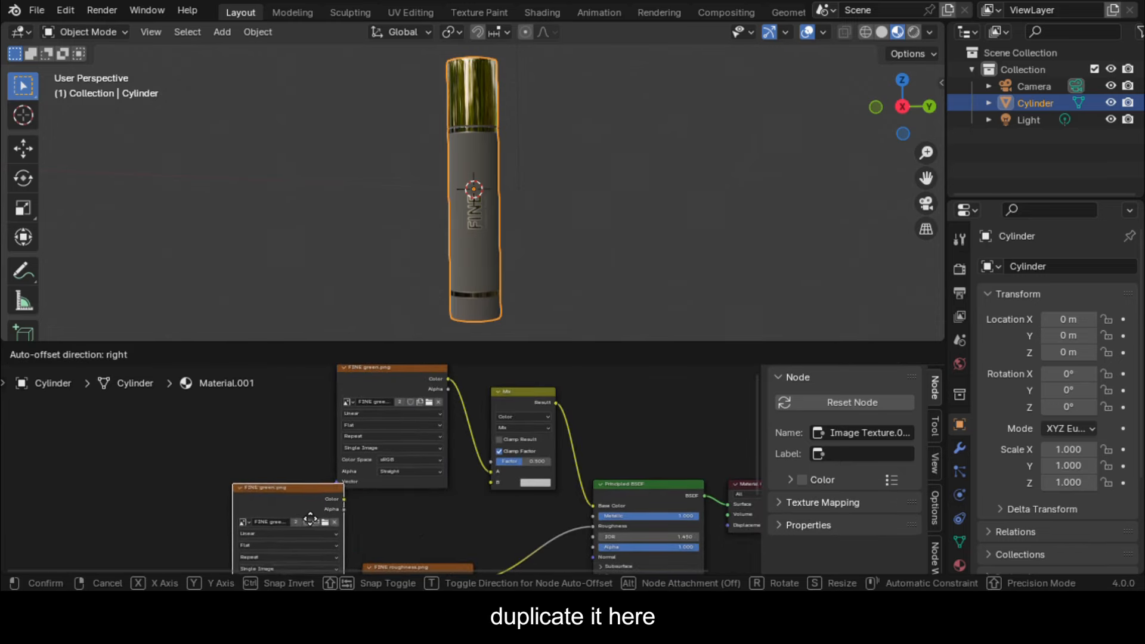
click(369, 516)
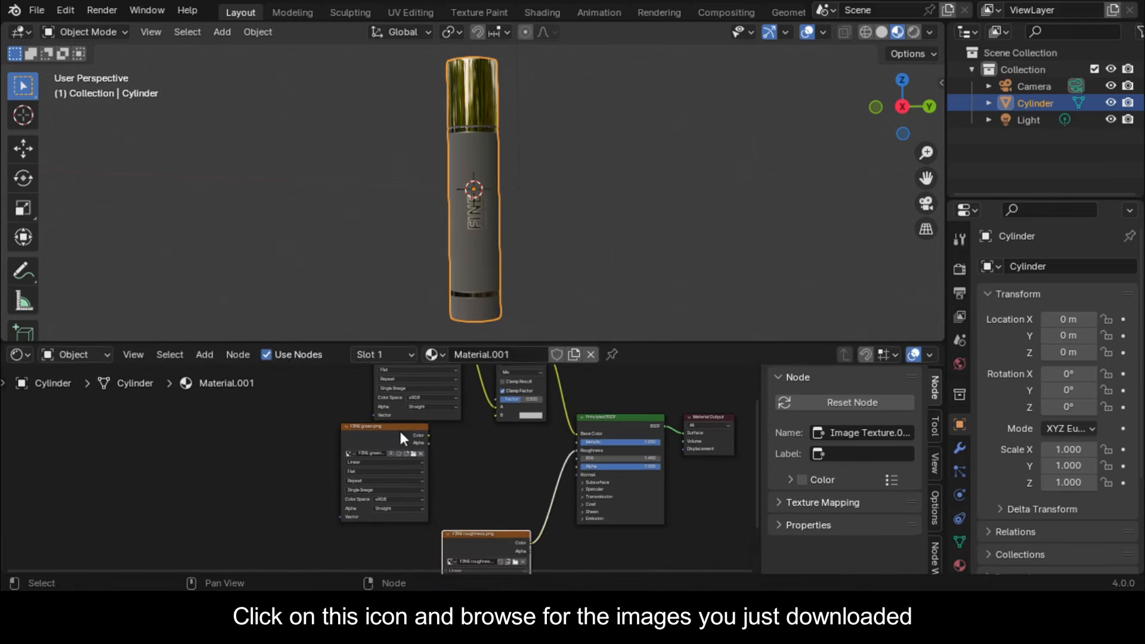
Load FINE blue.png into the duplicated node and connect its Color to input B of the Mix node
scroll(453, 465, up, 2)
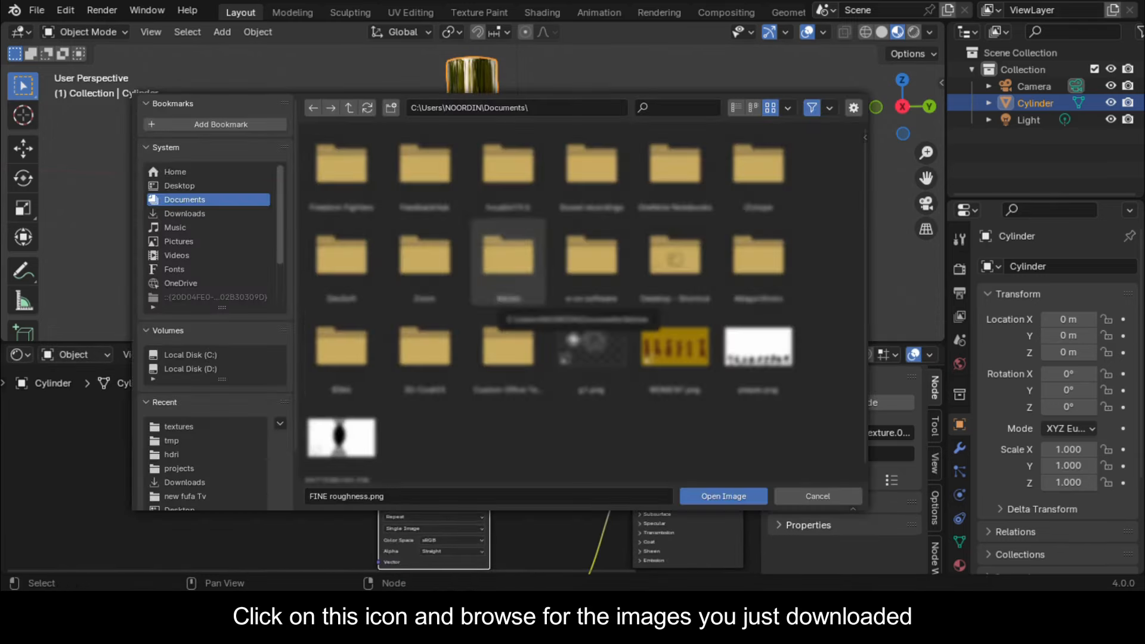
click(469, 484)
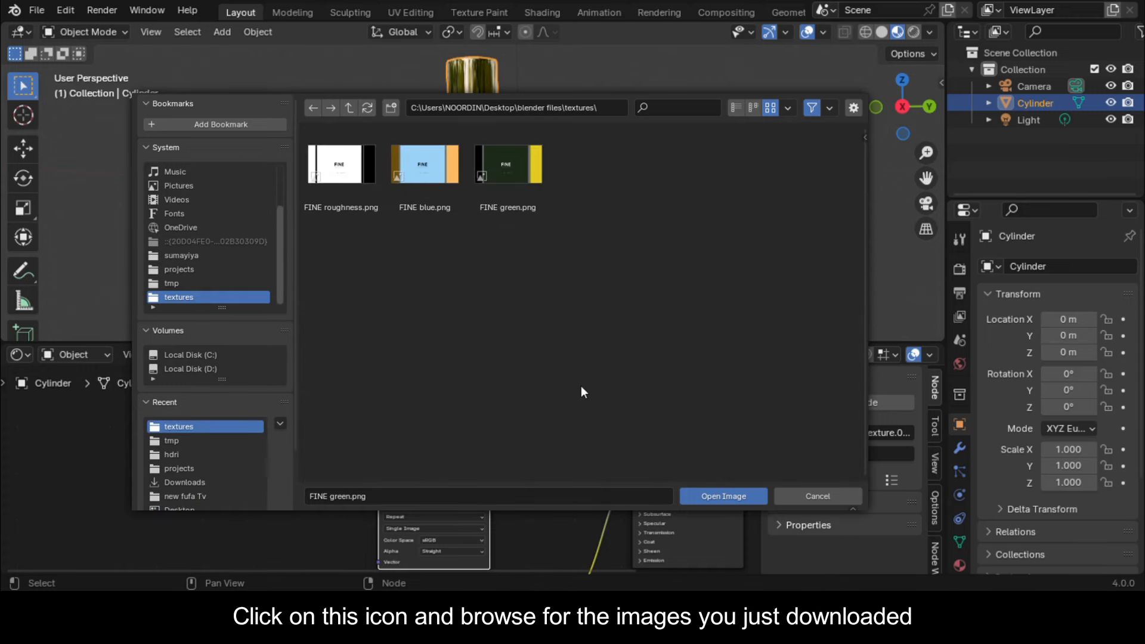
click(424, 173)
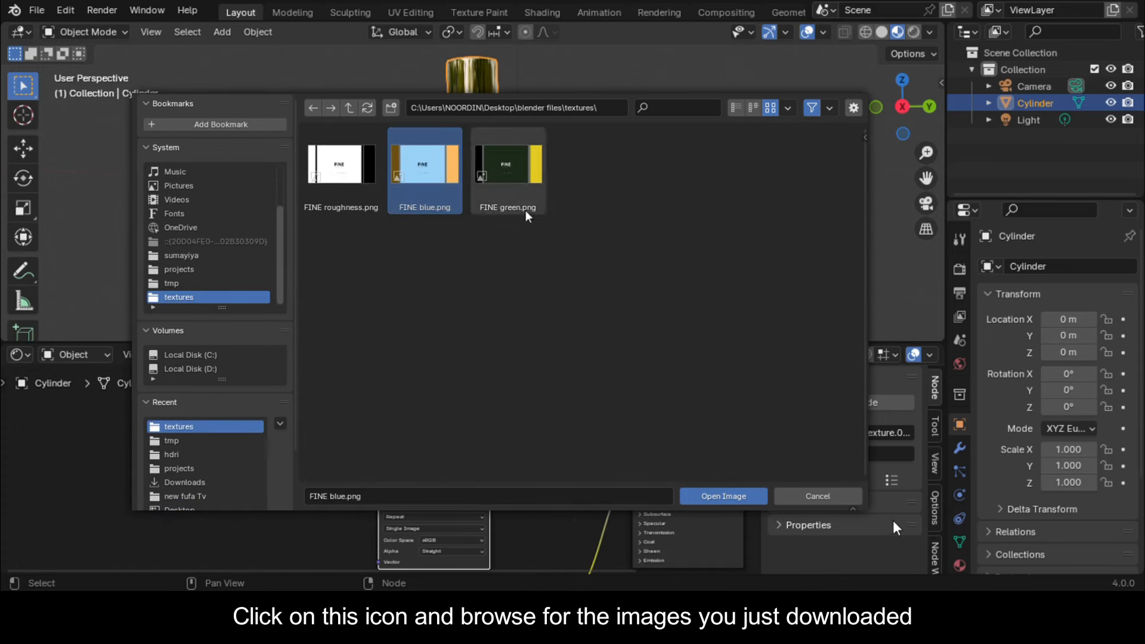
click(725, 497)
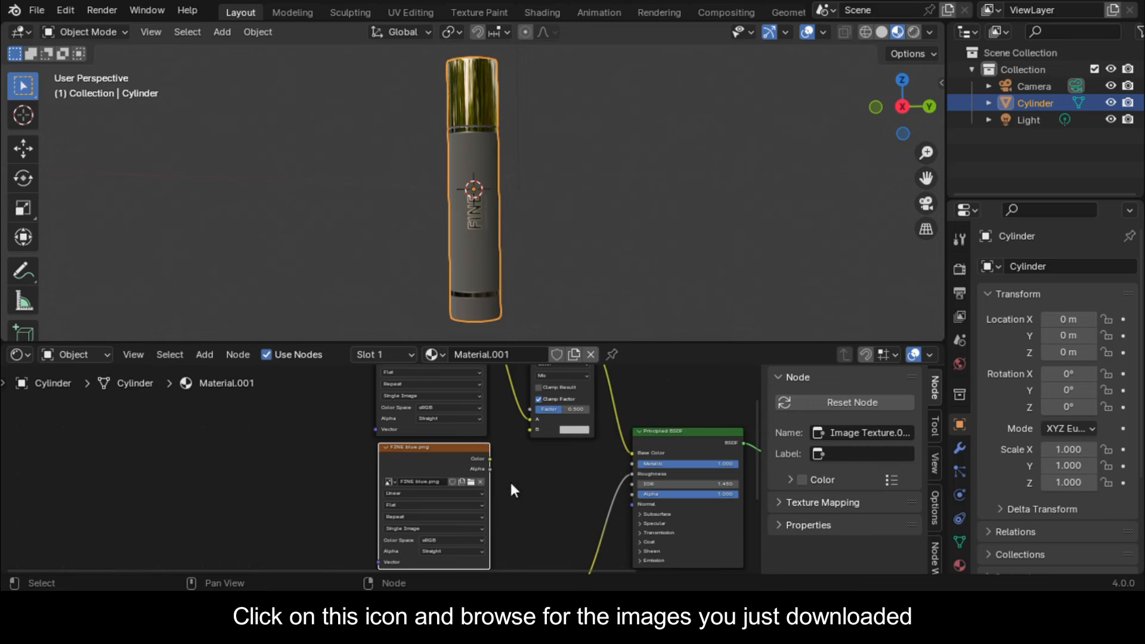
drag(489, 459, 530, 429)
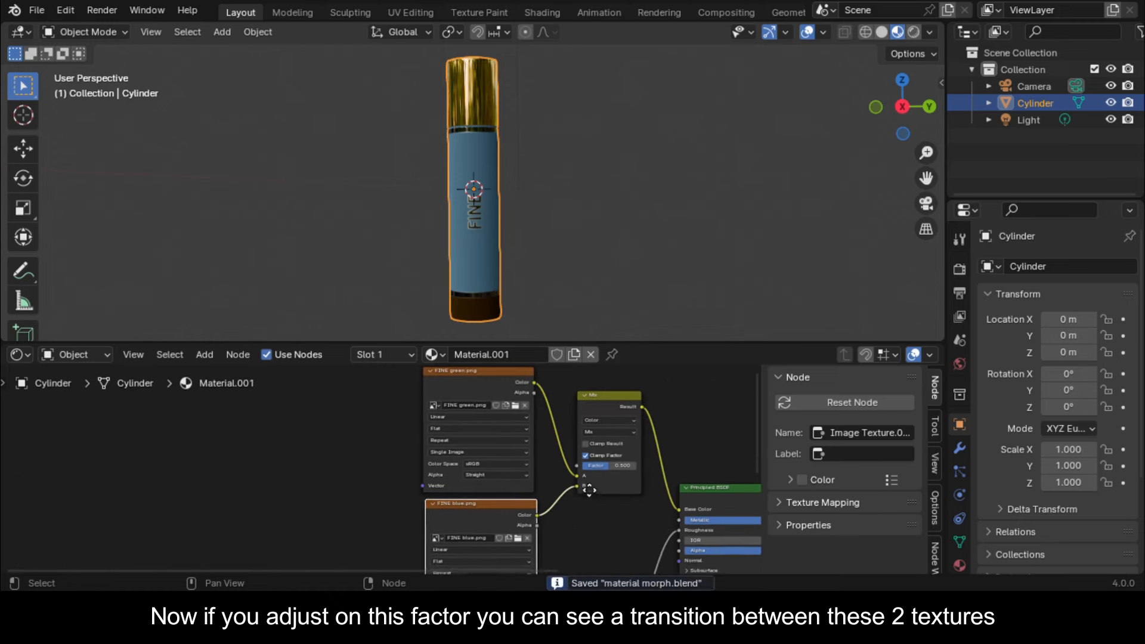
Test the Mix factor and move the green and blue image texture nodes down and left, away from the Mix node
mouse_move(602, 468)
mouse_down()
mouse_move(623, 469)
mouse_move(600, 469)
mouse_move(624, 469)
mouse_move(612, 469)
mouse_up()
scroll(378, 466, down, 4)
drag(383, 461, 442, 507)
scroll(474, 481, down, 2)
key(g)
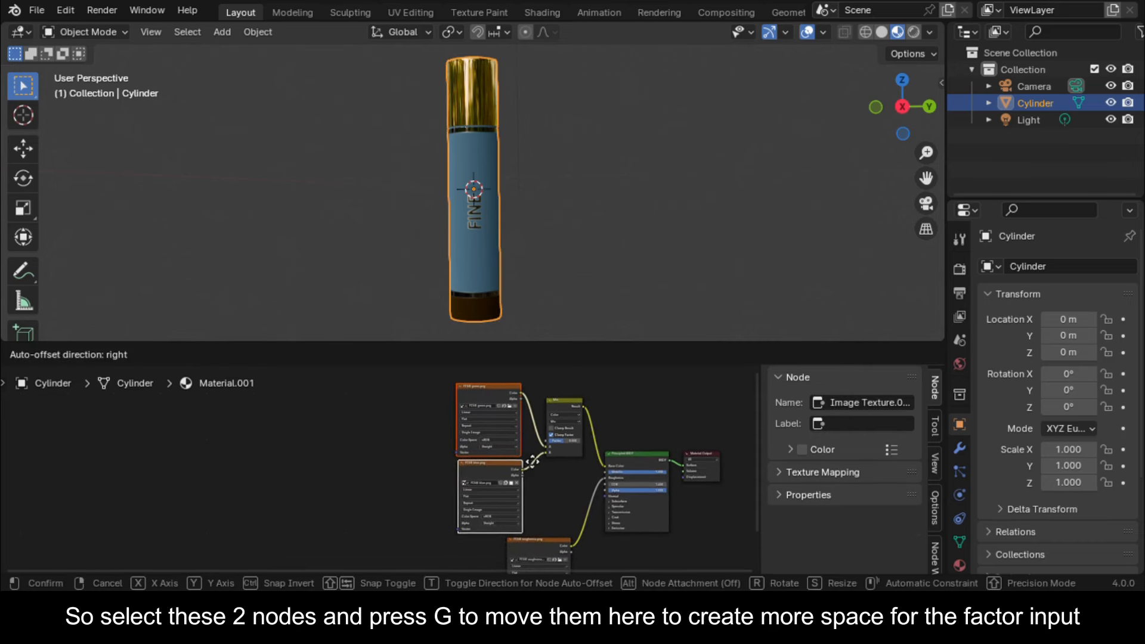
click(491, 504)
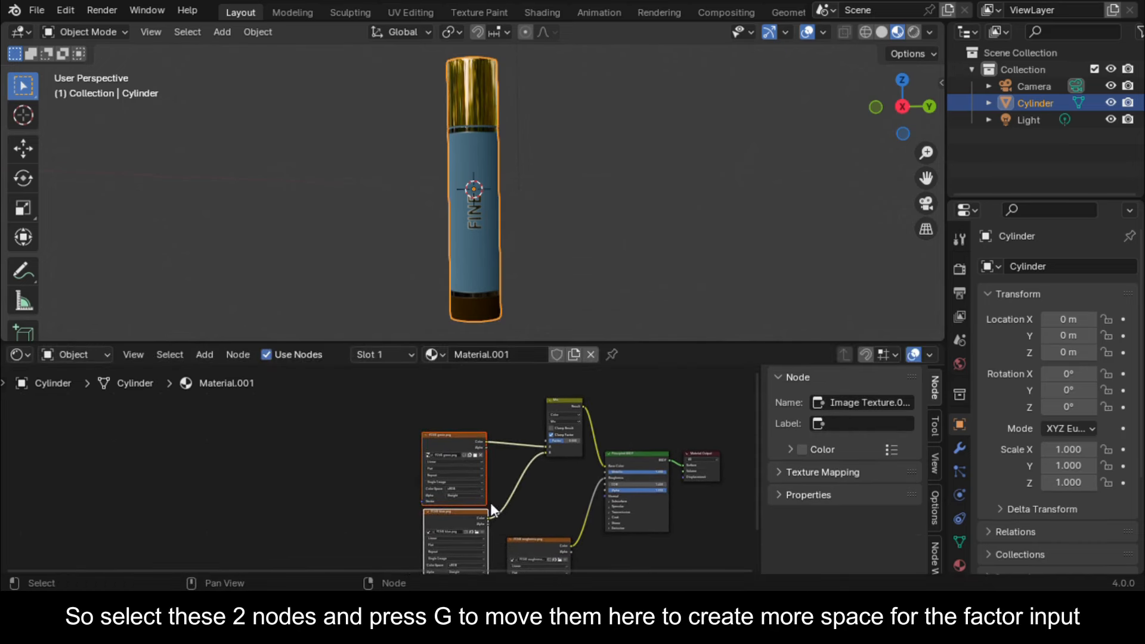
click(466, 398)
Add a Gradient Texture node above the image textures and connect its Color to the Mix node's Factor
middle_drag(468, 409, 457, 445)
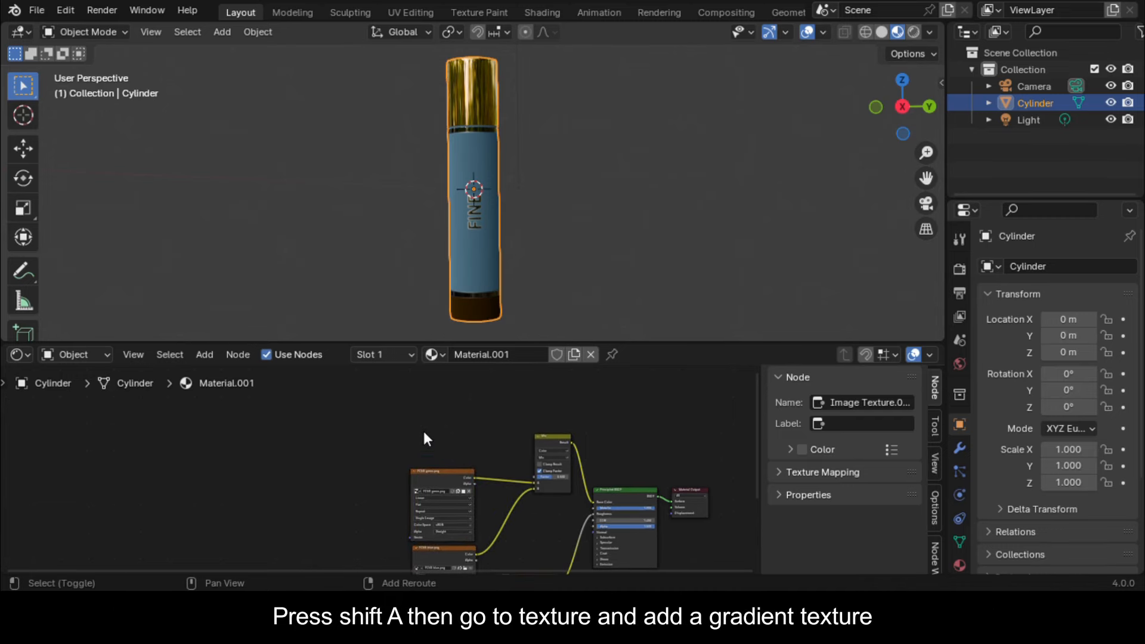
key(shift+a)
mouse_move(380, 480)
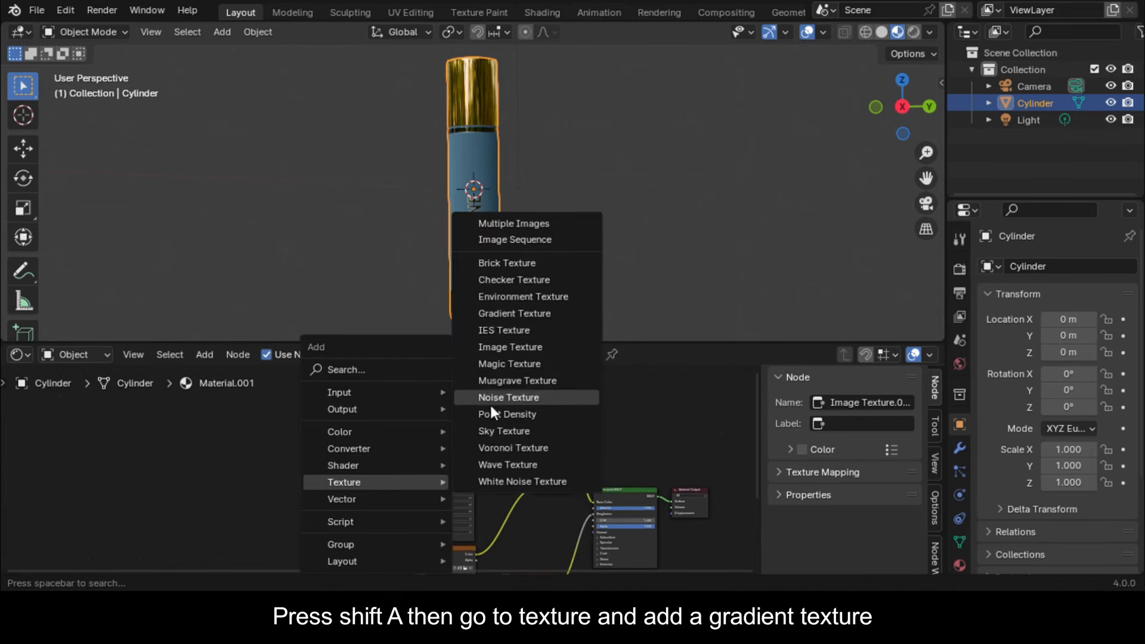
click(514, 313)
click(459, 430)
scroll(460, 430, up, 3)
drag(443, 443, 593, 530)
Inspect the texture transition around the cylinder and move the Gradient Texture node left, farther from the Mix node
middle_drag(567, 222, 672, 248)
scroll(540, 235, up, 6)
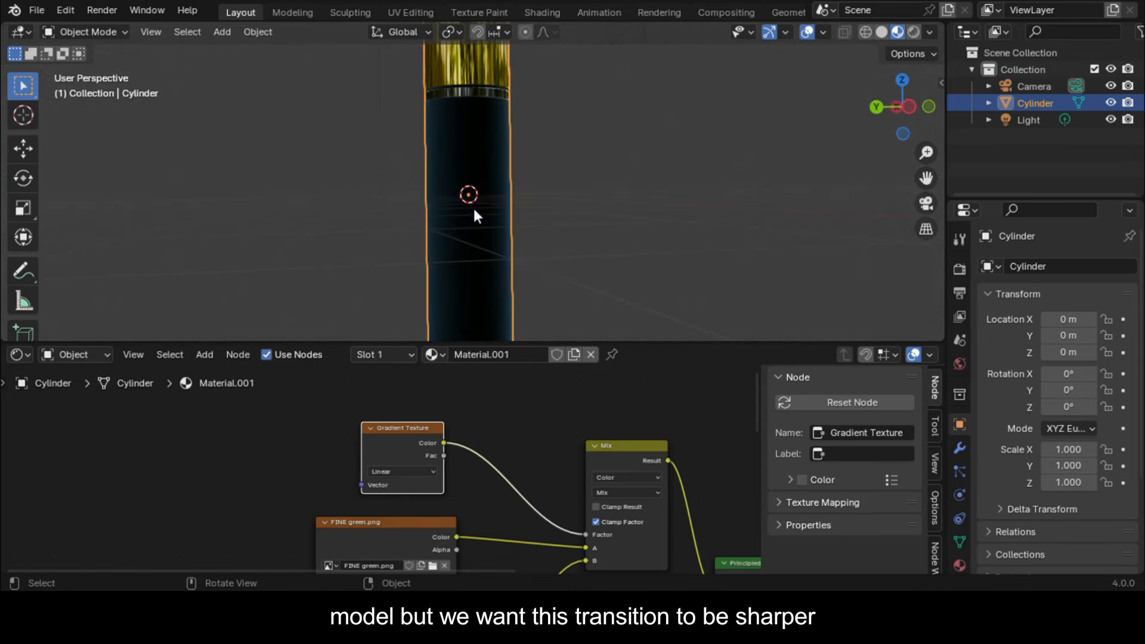
middle_drag(499, 274, 610, 294)
scroll(409, 485, up, 1)
middle_drag(489, 456, 495, 434)
drag(438, 417, 405, 415)
middle_drag(513, 267, 588, 267)
Add a Color Ramp node on the link between the Gradient Texture and the Mix node's Factor
key(shift+a)
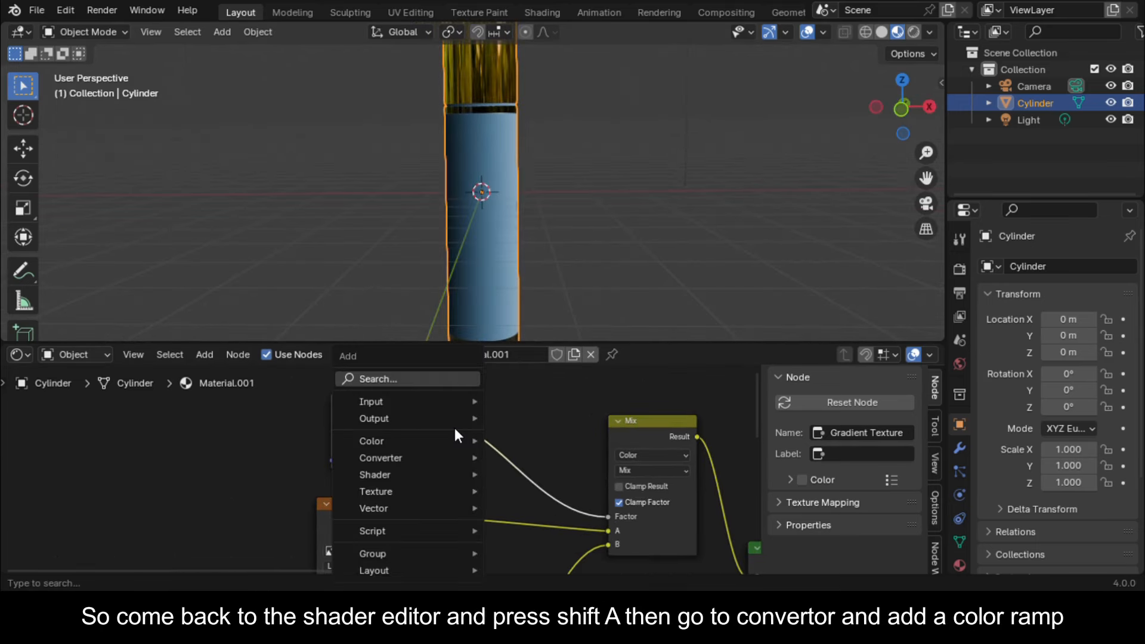
mouse_move(409, 463)
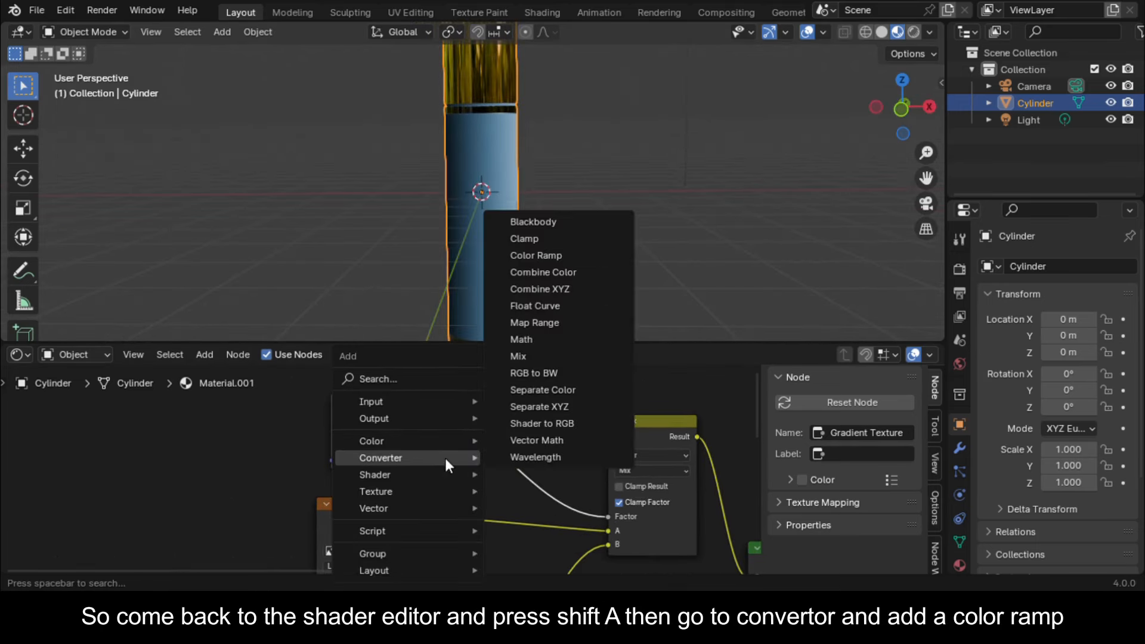
click(555, 256)
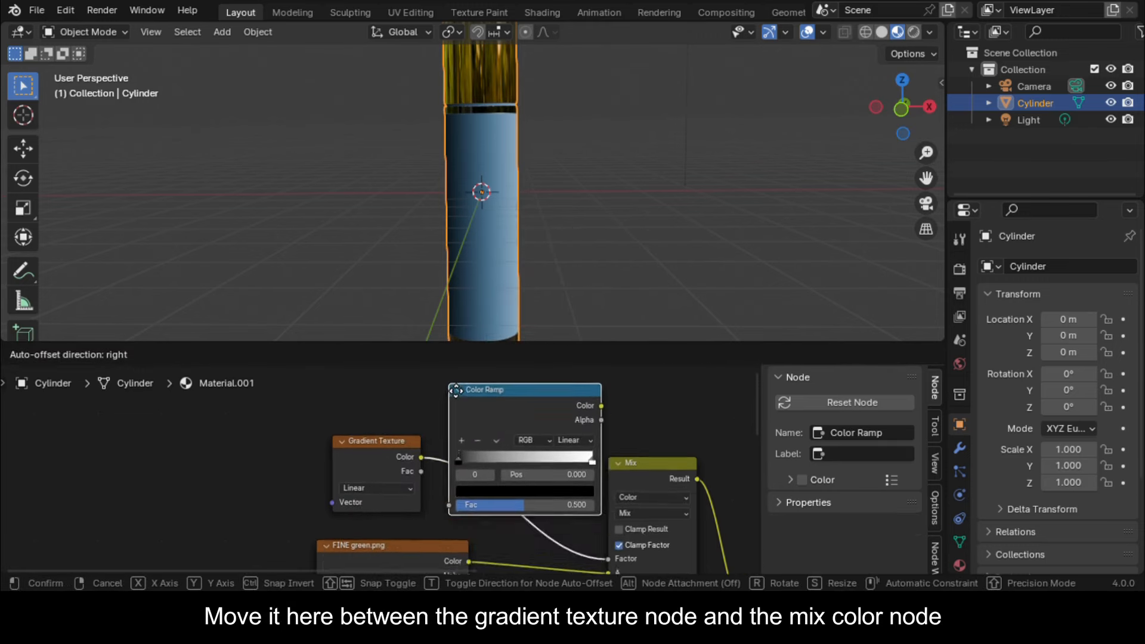
click(474, 474)
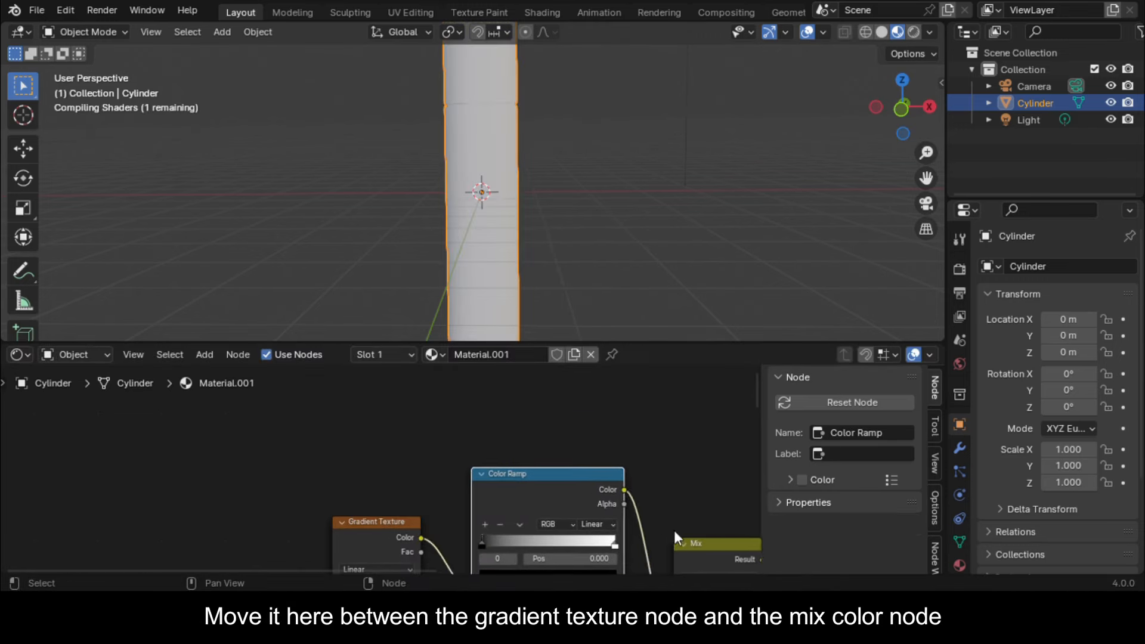
middle_drag(627, 496, 629, 403)
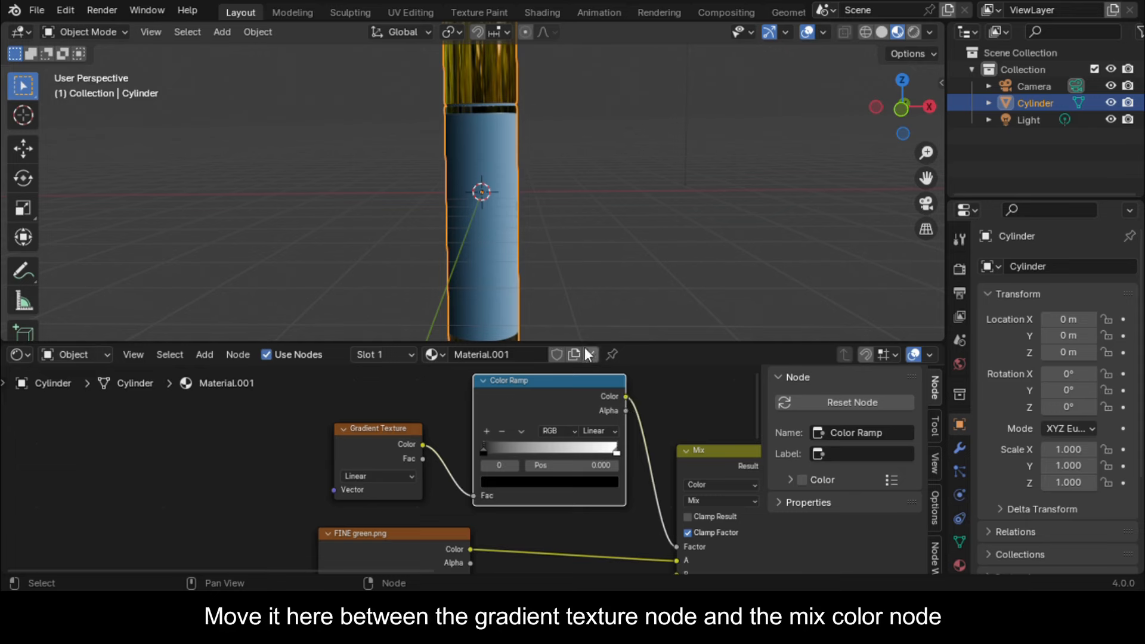
Sharpen the transition by moving the Color Ramp's black stop to 0.464 and the white stop right beside it
drag(487, 452, 550, 460)
middle_drag(520, 267, 680, 253)
middle_drag(436, 144, 496, 150)
mouse_move(540, 451)
mouse_down()
mouse_move(556, 451)
mouse_move(536, 451)
mouse_up()
drag(616, 452, 544, 451)
middle_drag(485, 272, 548, 299)
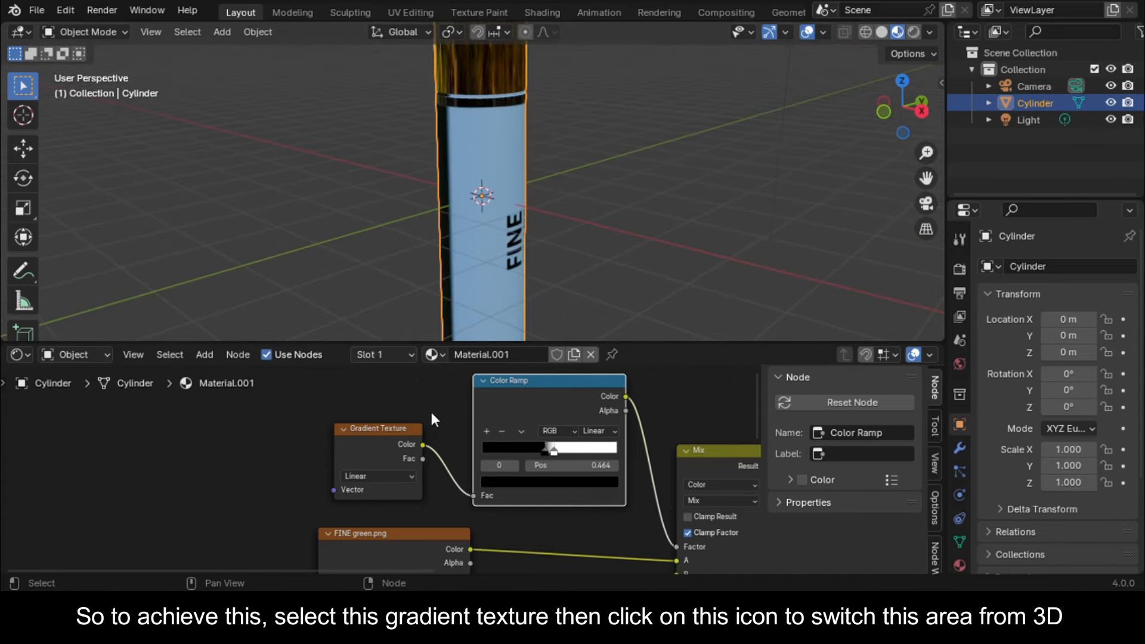
Select the Gradient Texture node, switch the 3D viewport area to Preferences and search the add-ons for "nod"
key(Home)
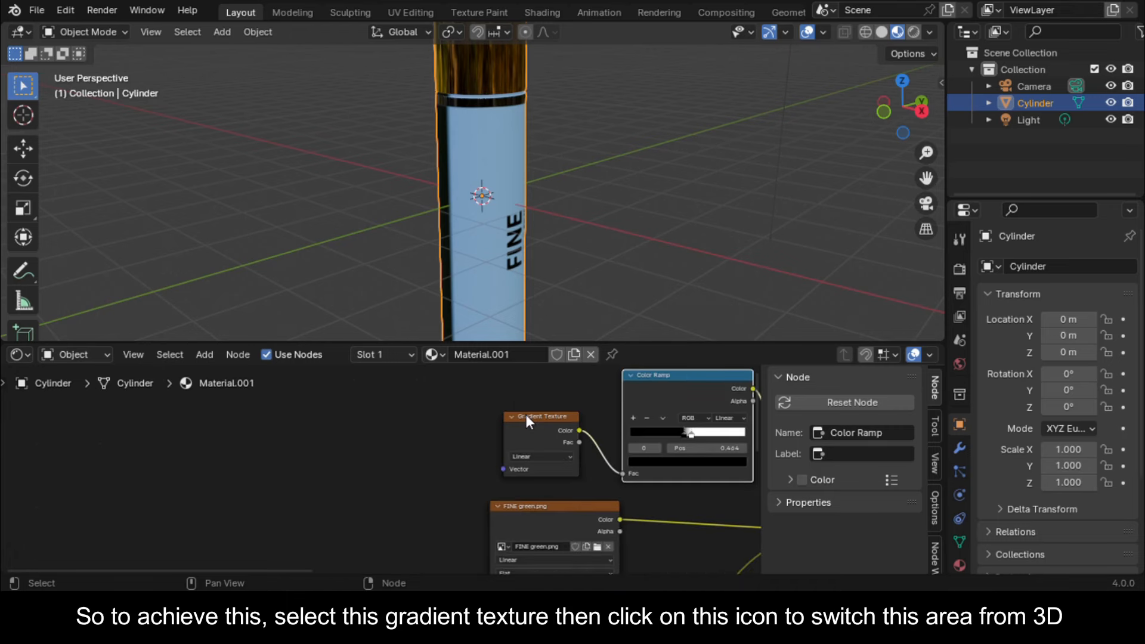
click(526, 415)
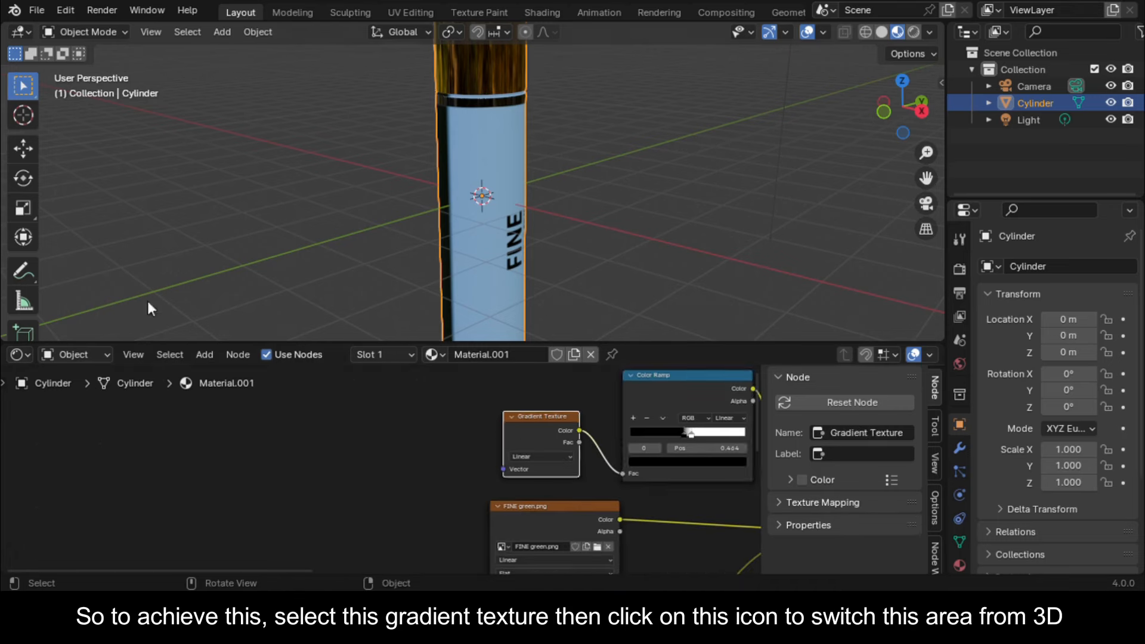
click(22, 33)
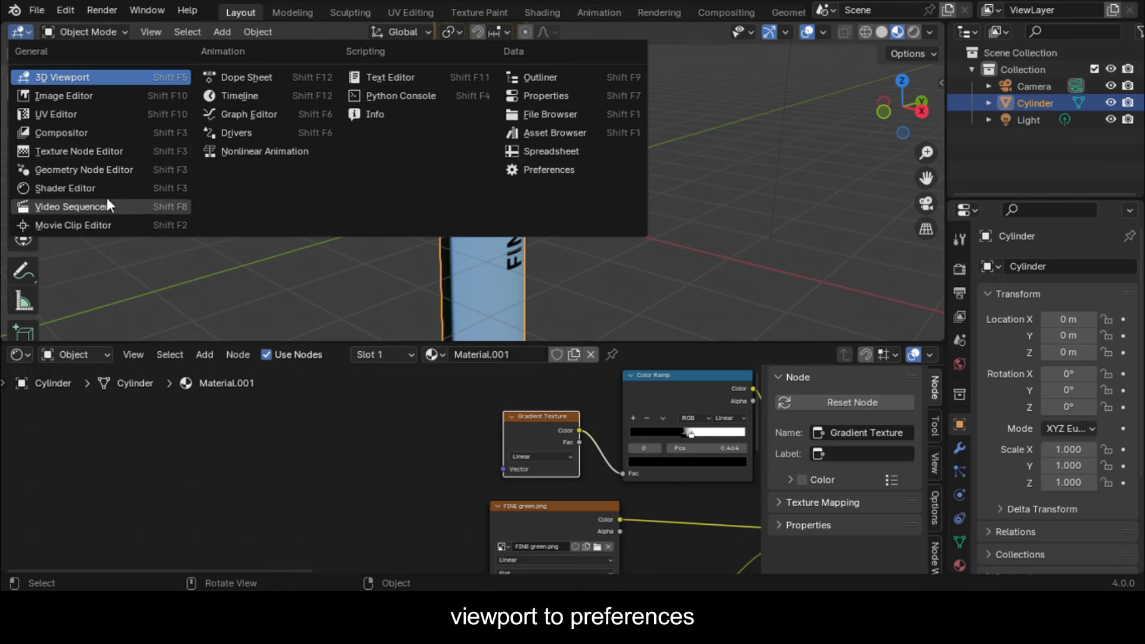
click(526, 169)
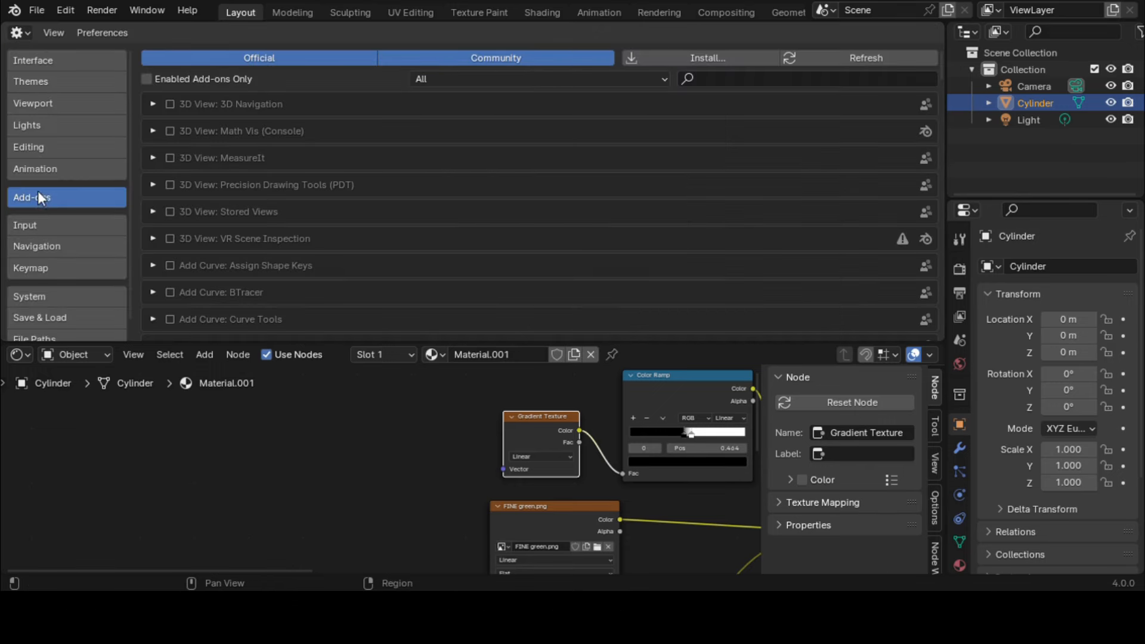
click(699, 81)
text(n)
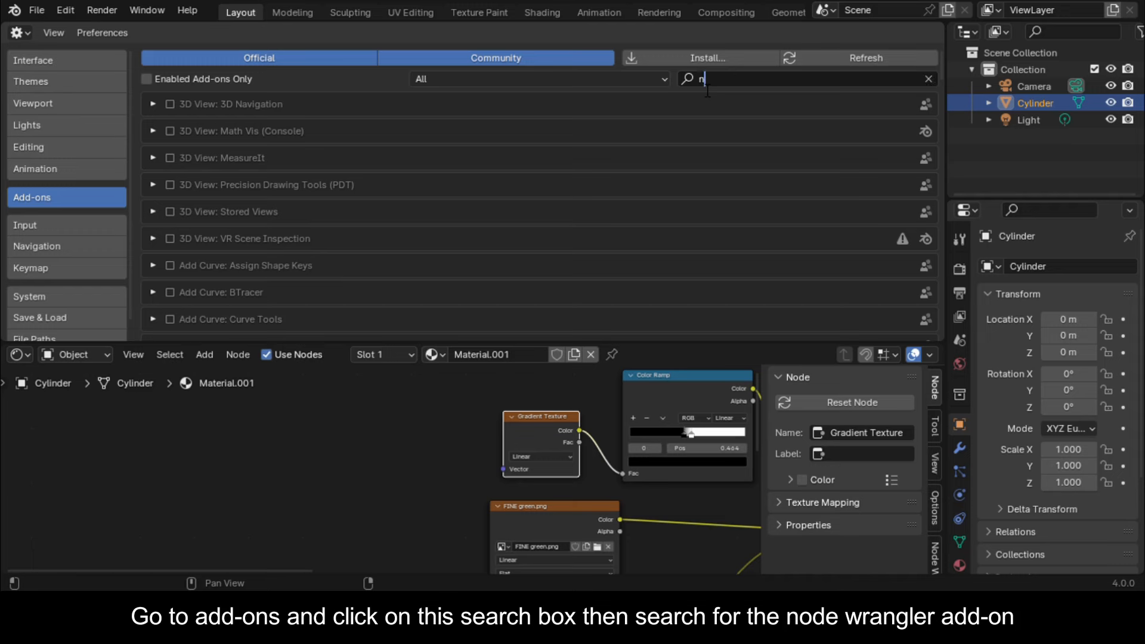
text(od)
key(Return)
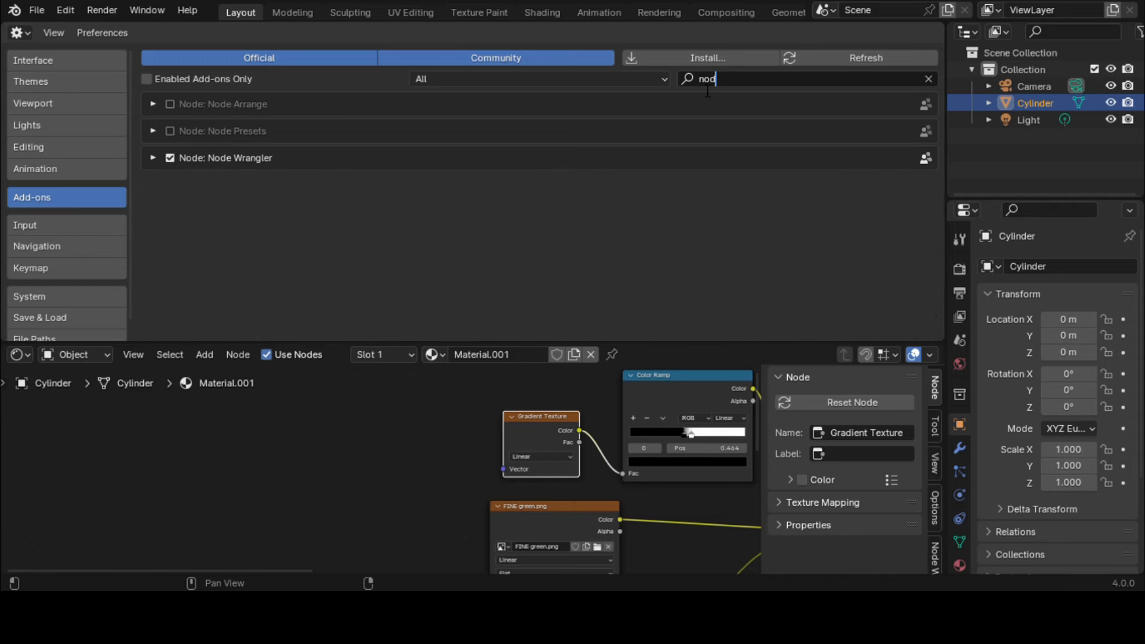
Activate the Node Wrangler add-on and switch the Preferences area back to the 3D Viewport
click(170, 158)
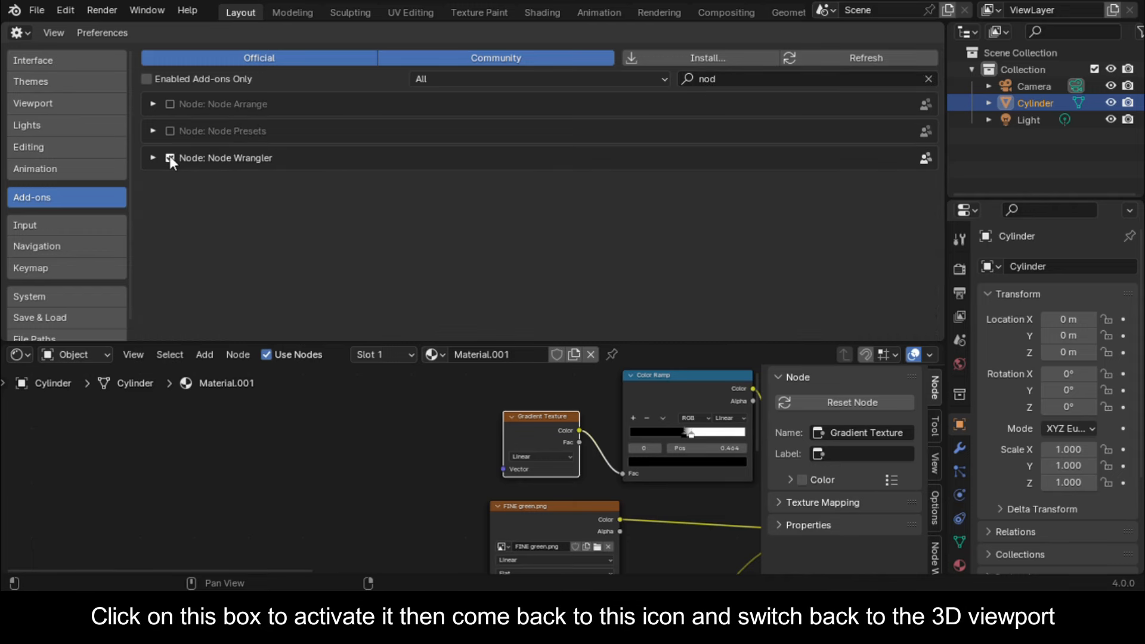
click(24, 31)
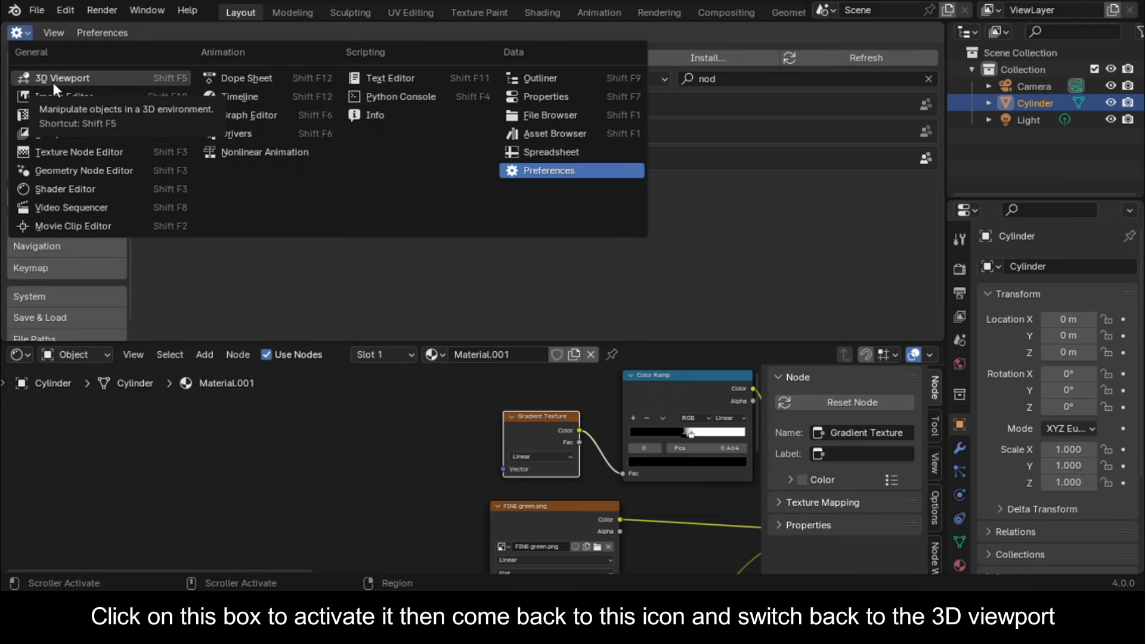
click(52, 80)
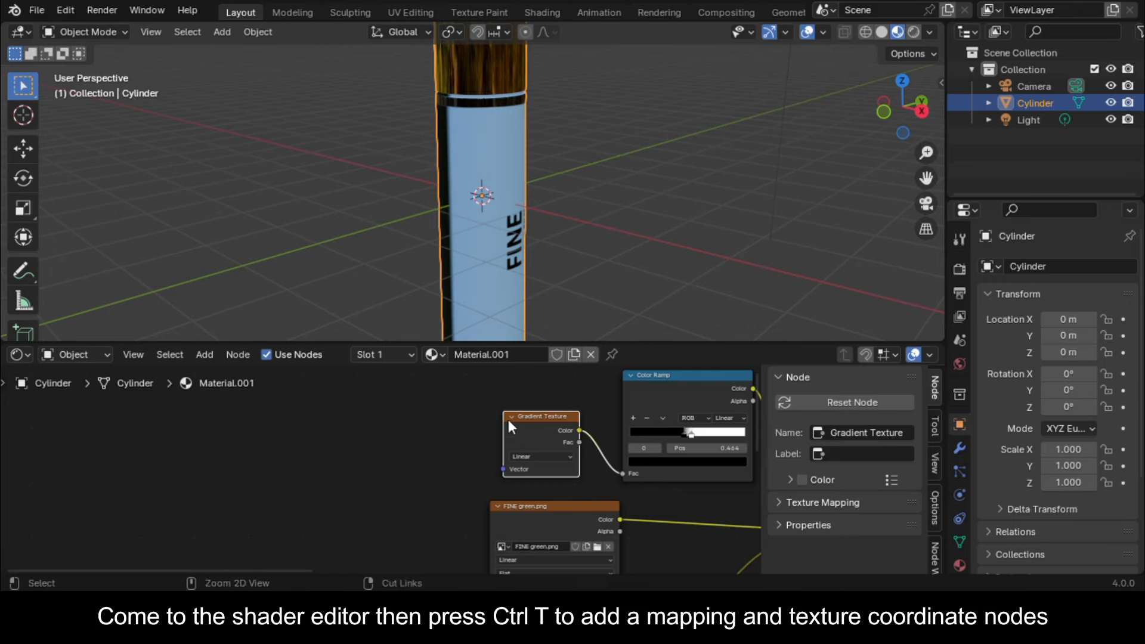
Add Mapping and Texture Coordinate nodes to the Gradient Texture with Node Wrangler and test the Mapping node's location values
key(ctrl+t)
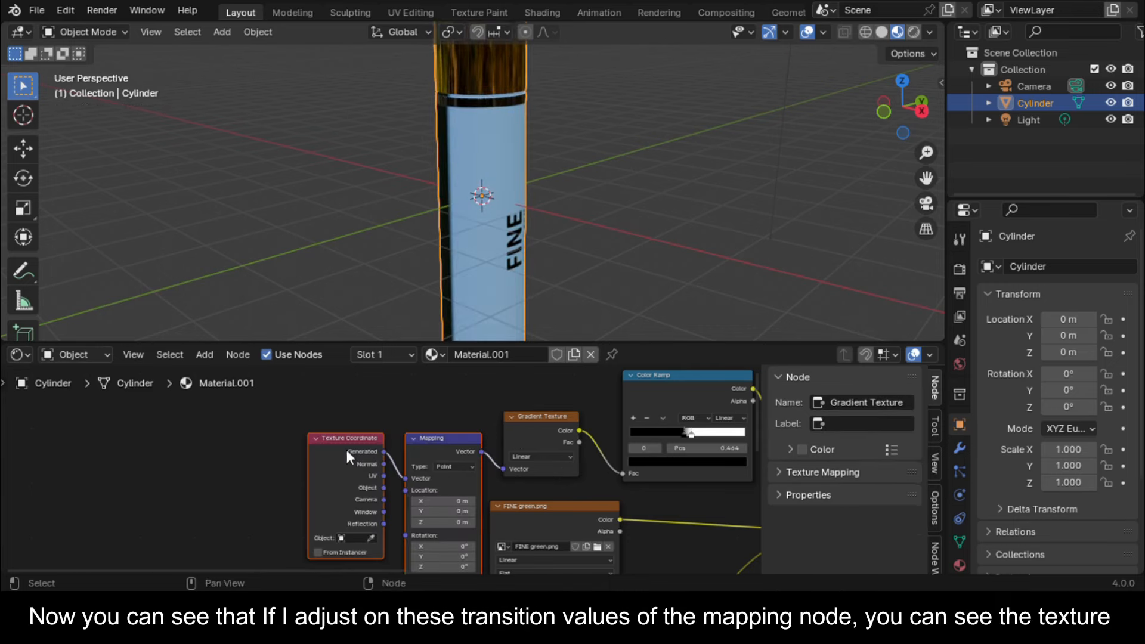
drag(434, 470, 413, 449)
click(352, 560)
scroll(352, 560, up, 7)
middle_drag(481, 521, 471, 468)
drag(471, 444, 442, 482)
mouse_move(452, 522)
mouse_down()
mouse_move(507, 522)
mouse_move(440, 523)
mouse_move(452, 522)
mouse_up()
scroll(362, 496, down, 4)
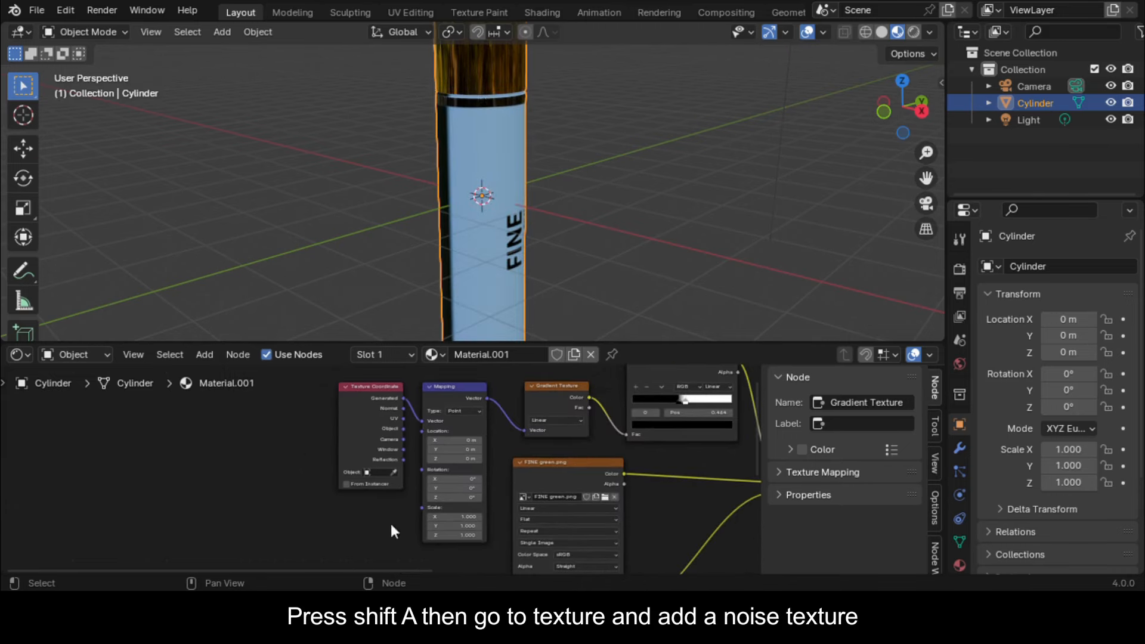
Insert a Noise Texture between the Texture Coordinate and Mapping nodes and connect the Object output to its Vector
key(shift+a)
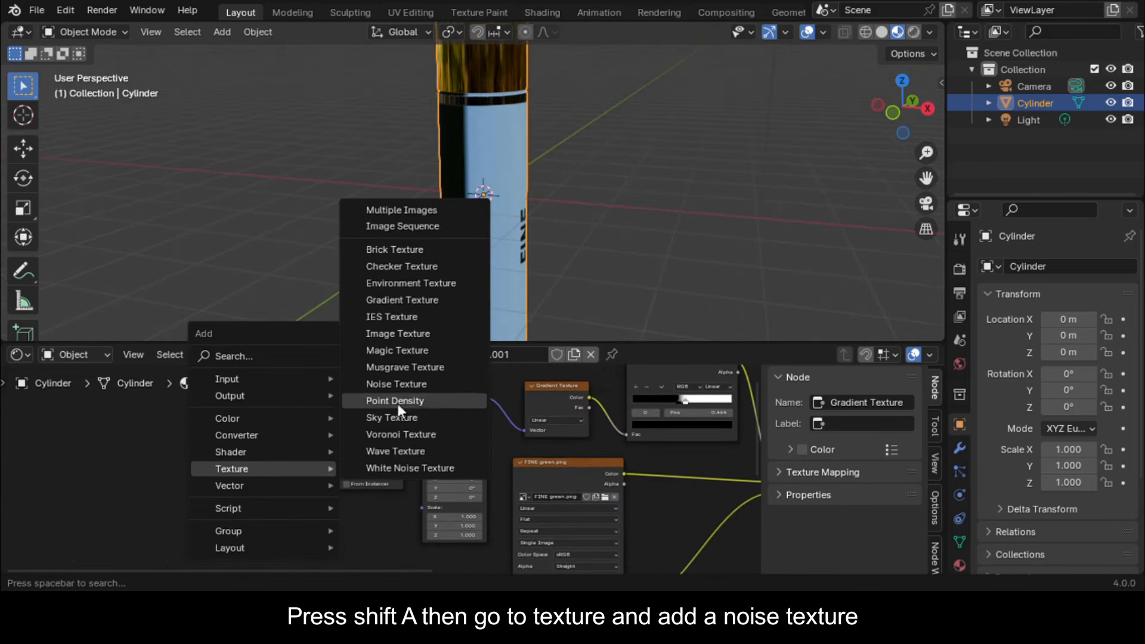
click(397, 383)
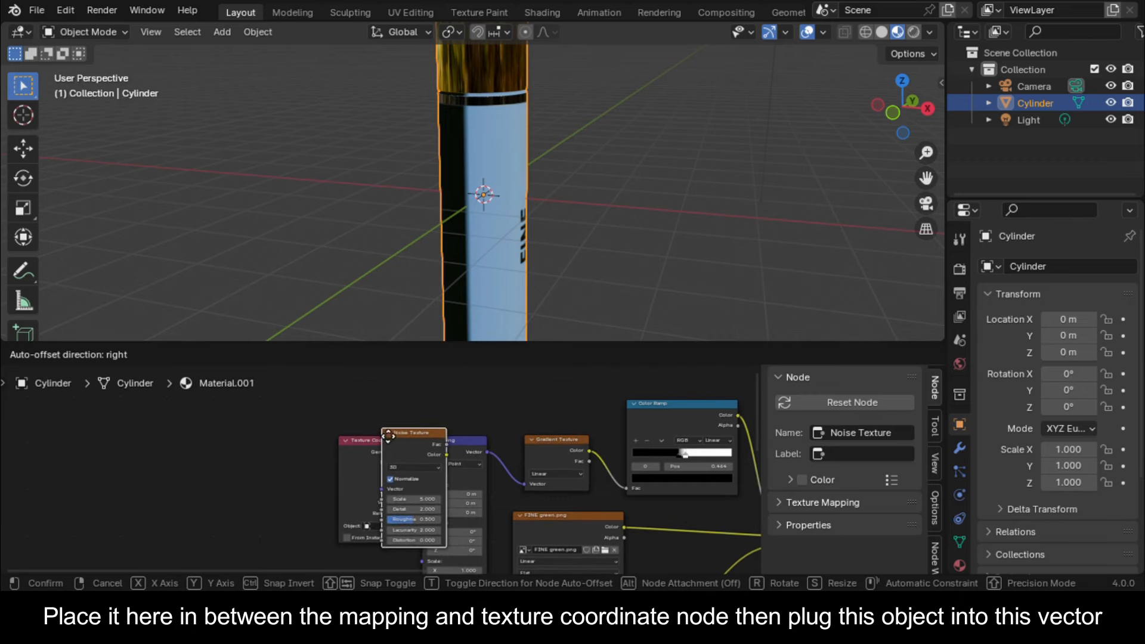
click(442, 436)
scroll(408, 432, up, 3)
drag(273, 469, 322, 485)
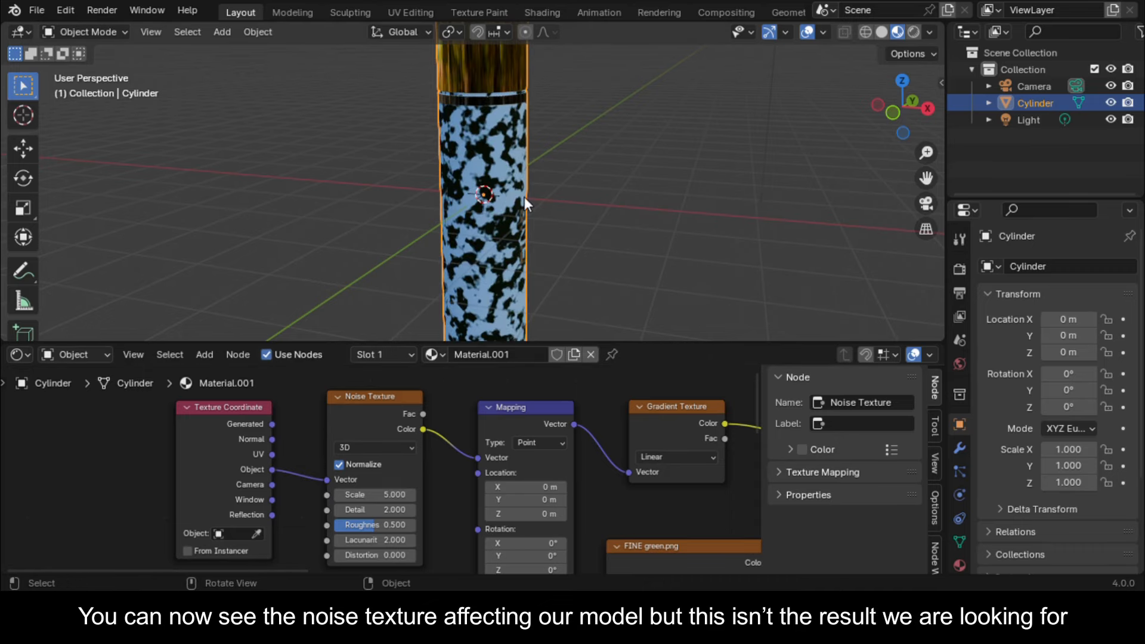
Insert a Mix Color node between the Noise Texture and Mapping, and connect the Texture Coordinate's Object output to input B
scroll(524, 197, up, 3)
middle_drag(521, 198, 524, 251)
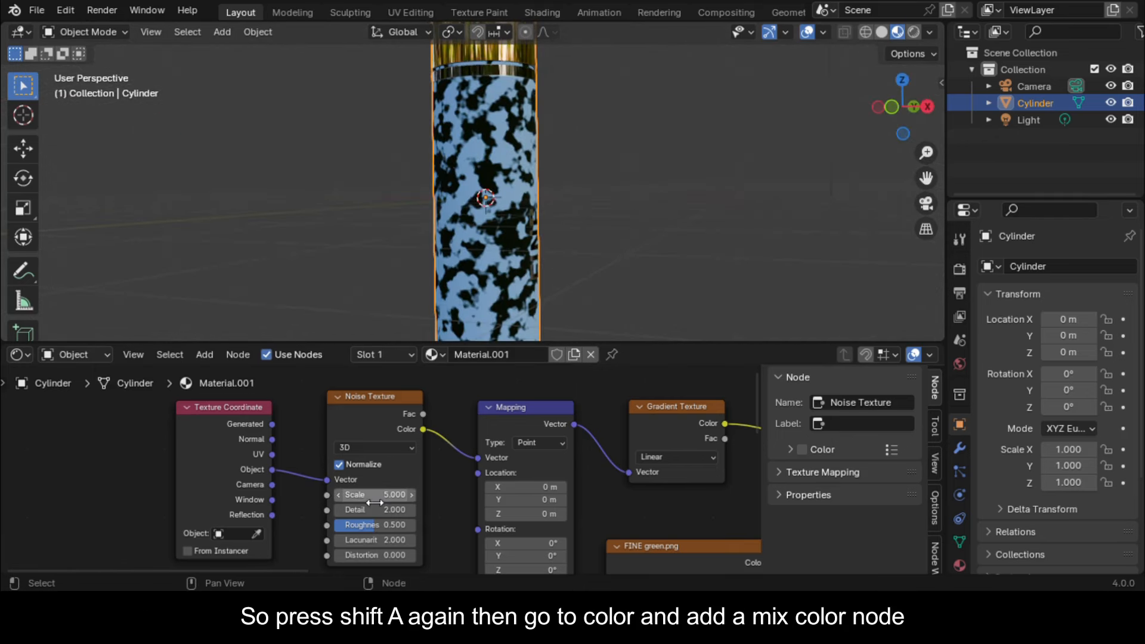
key(shift+a)
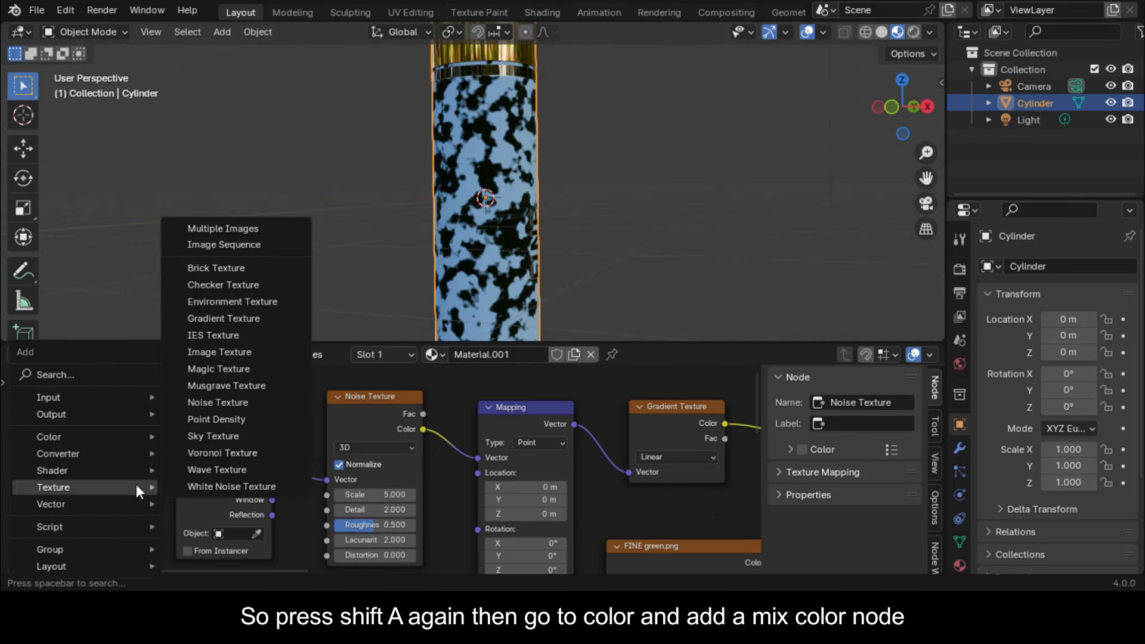
mouse_move(153, 442)
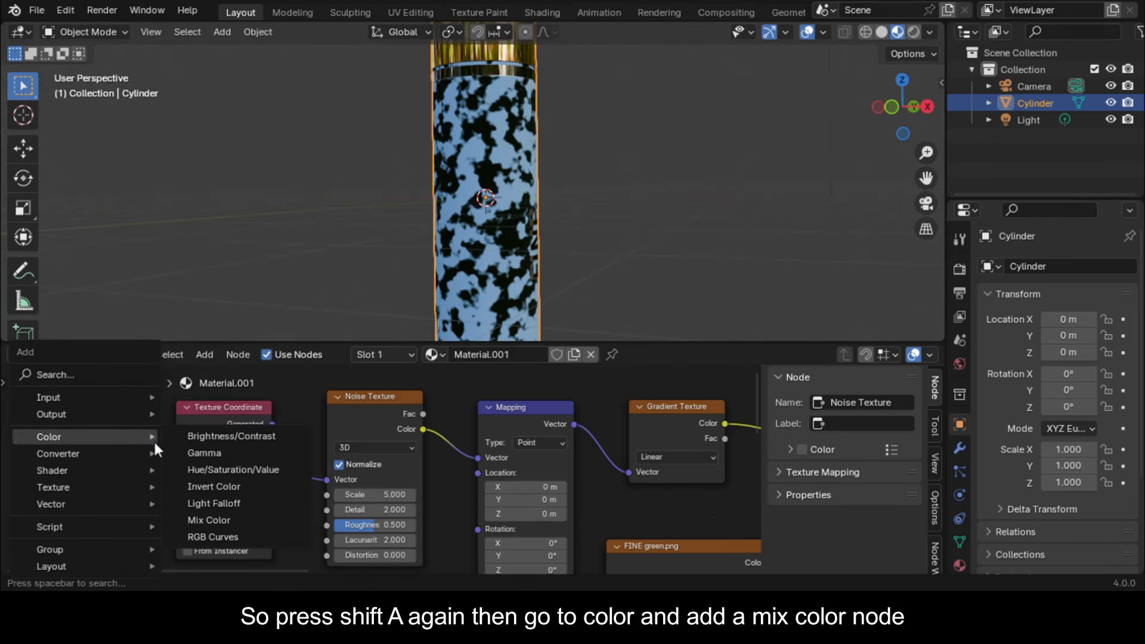
click(210, 519)
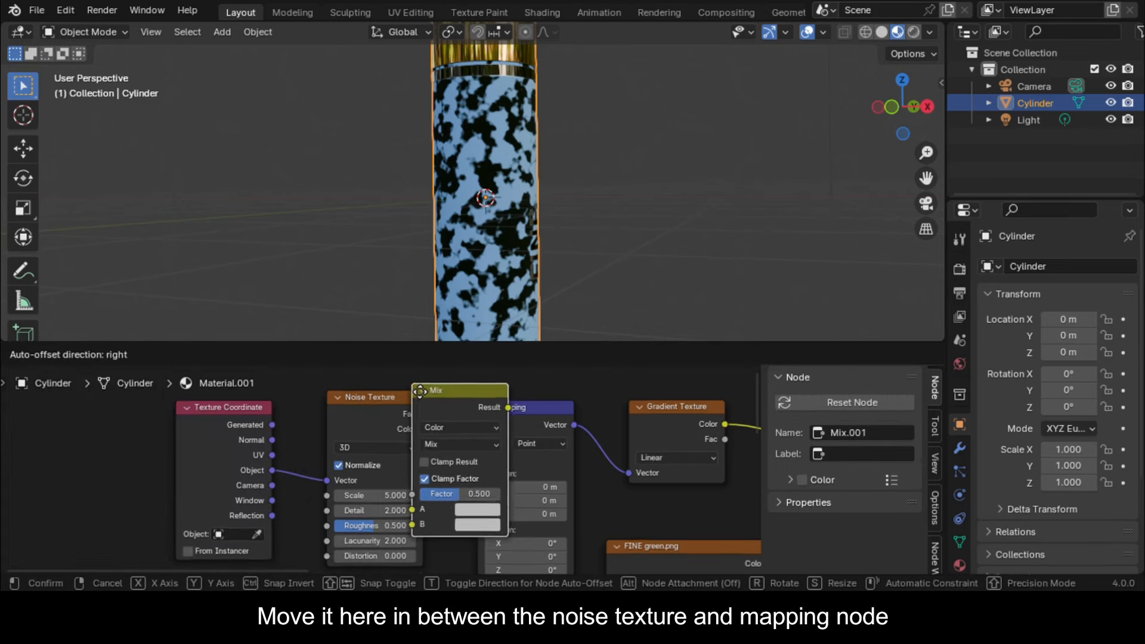
click(410, 469)
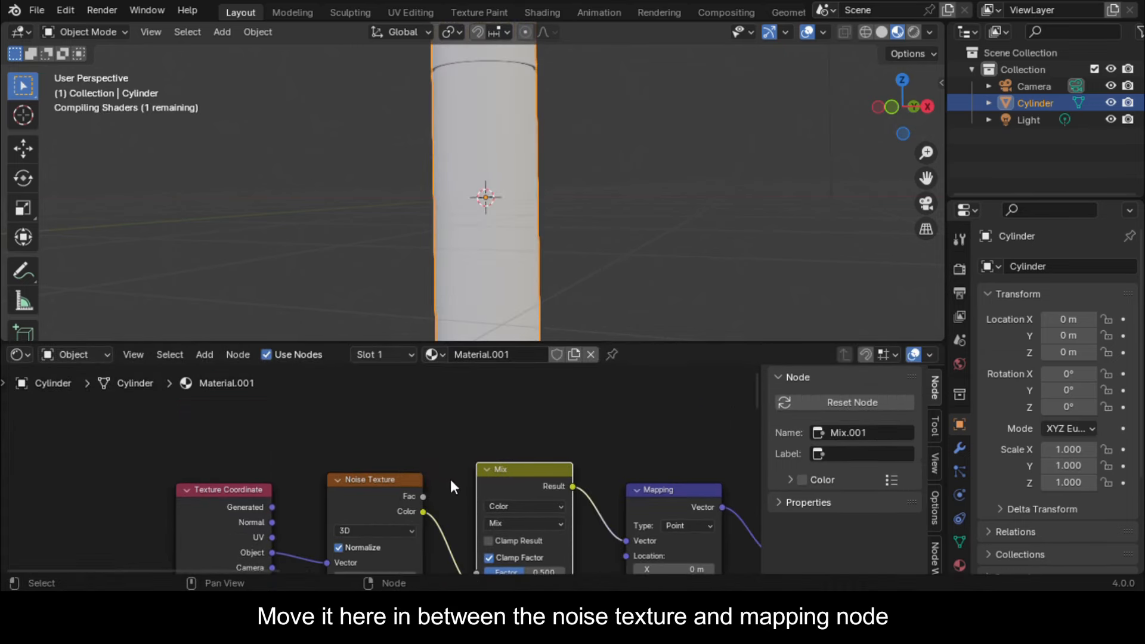
drag(249, 482, 440, 480)
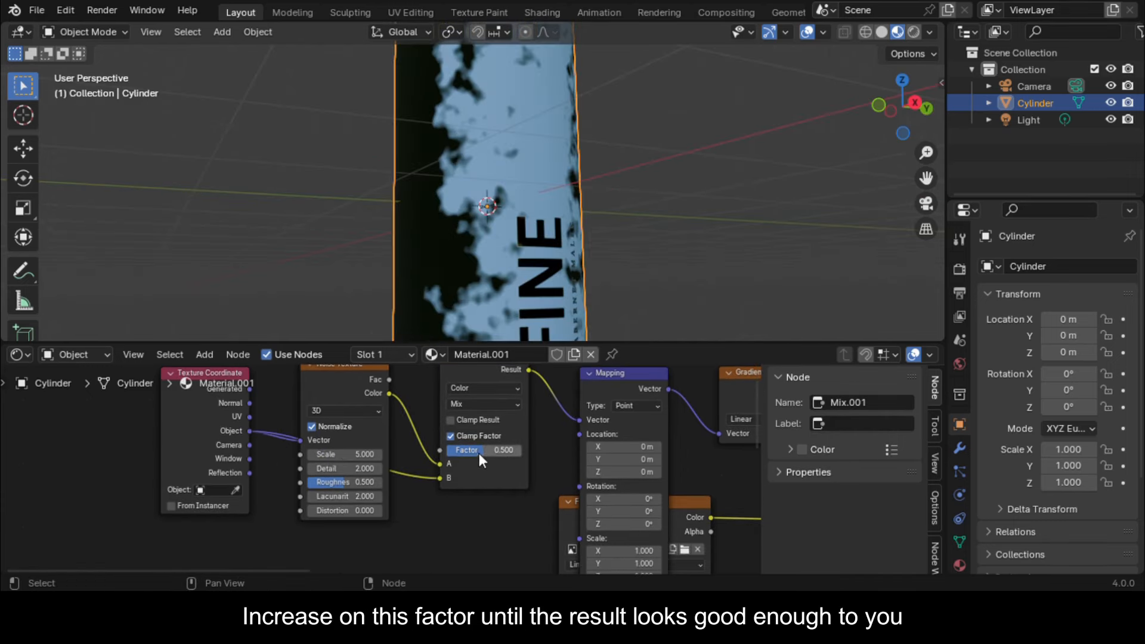
Set the new Mix node's Factor to 0.942 and test the transition with the Color Ramp's stops
drag(478, 453, 506, 453)
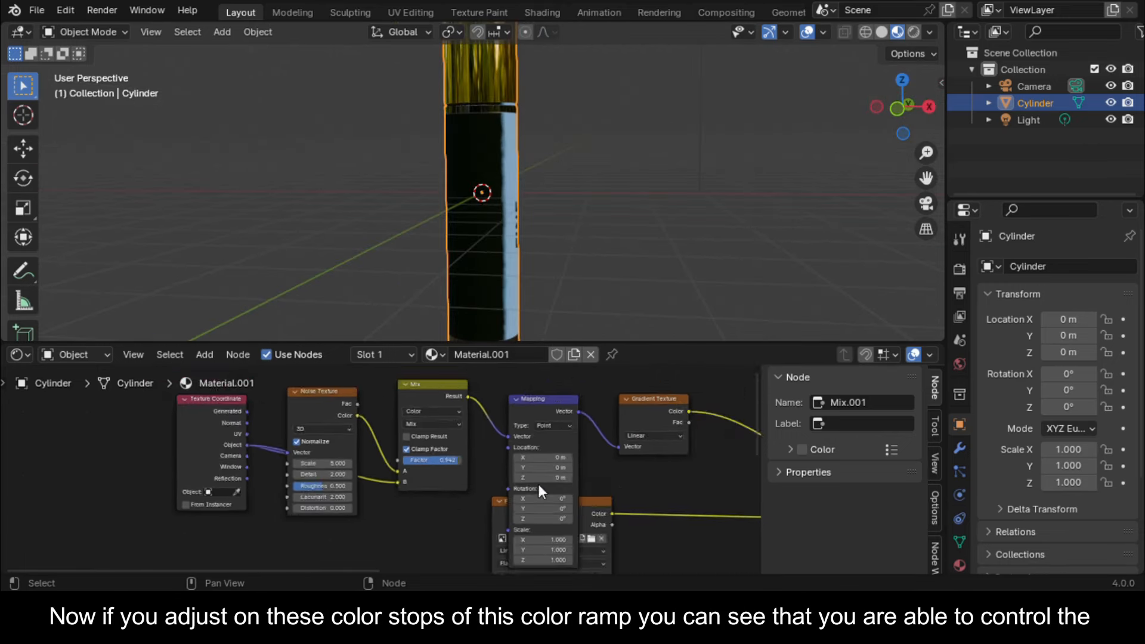
scroll(539, 484, down, 2)
middle_drag(539, 485, 392, 453)
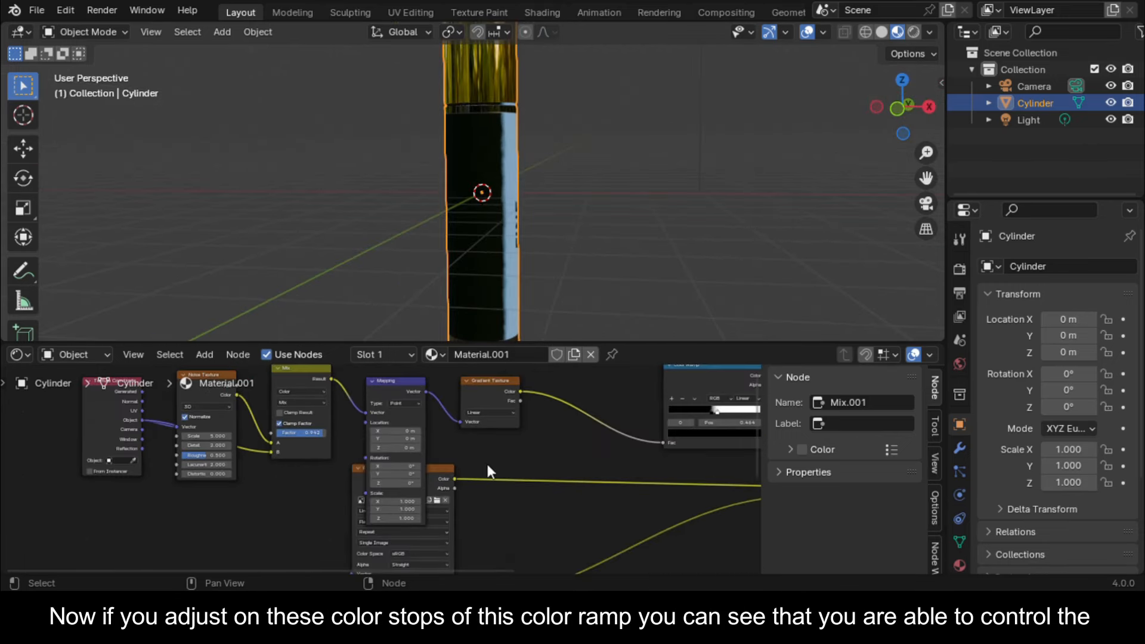
middle_drag(574, 460, 462, 480)
mouse_move(599, 431)
mouse_down()
mouse_move(542, 427)
mouse_move(608, 432)
mouse_move(573, 433)
mouse_move(598, 432)
mouse_up()
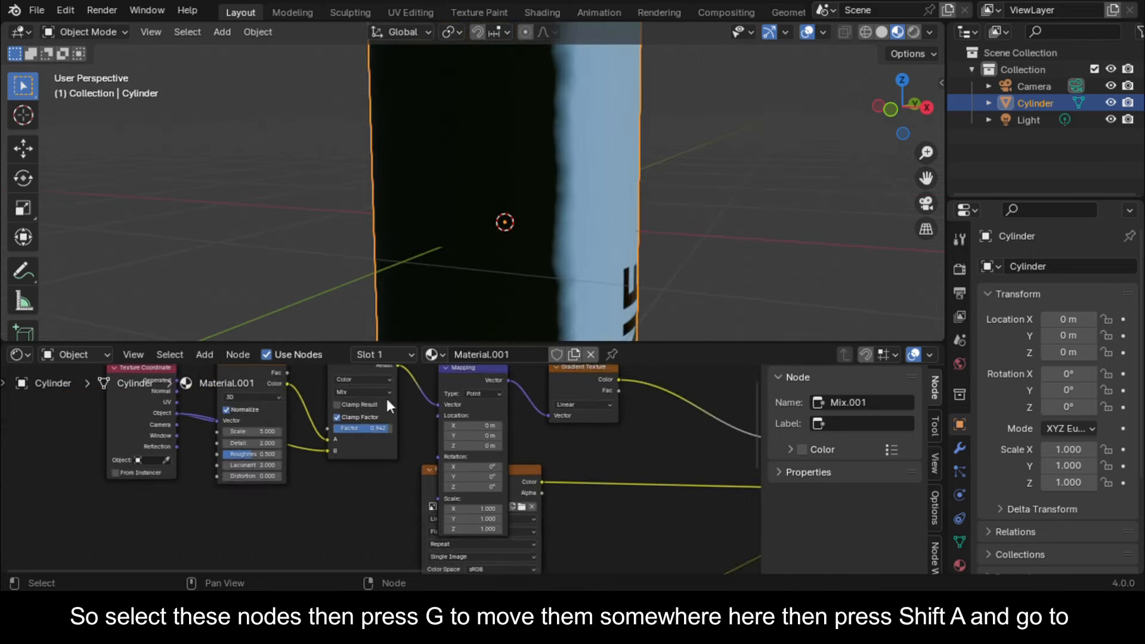
Move the green, blue and roughness image texture nodes together, clear of the Mapping node
drag(451, 454, 545, 513)
key(g)
click(667, 515)
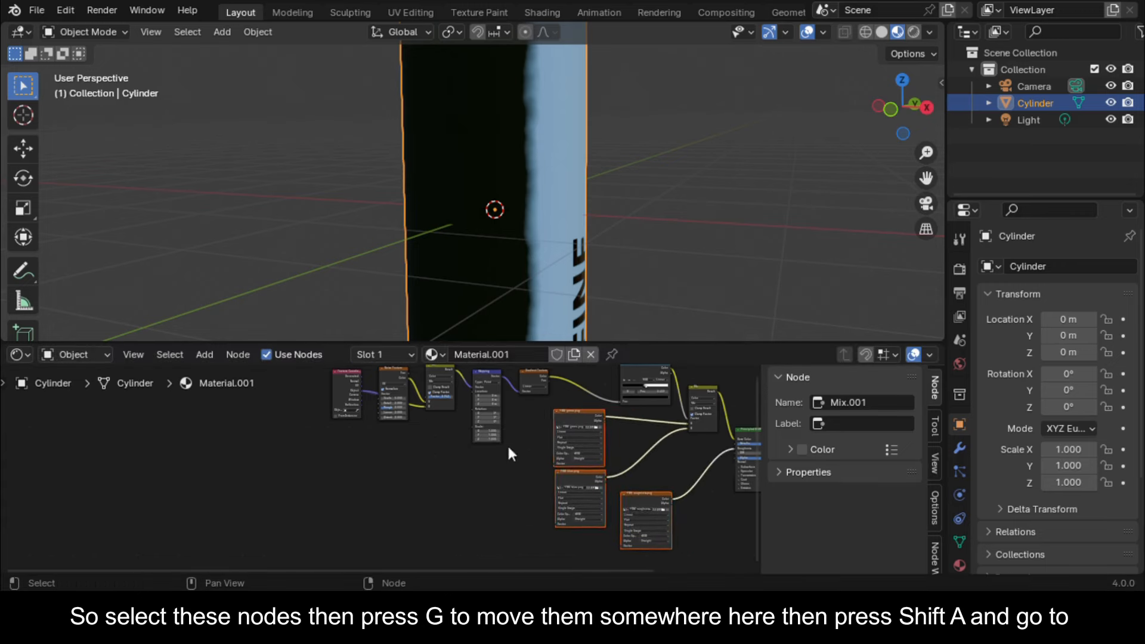
Add a second Color Ramp below the image textures and connect the Gradient Texture's Color to its Fac input
scroll(507, 444, down, 2)
key(shift+a)
mouse_move(457, 467)
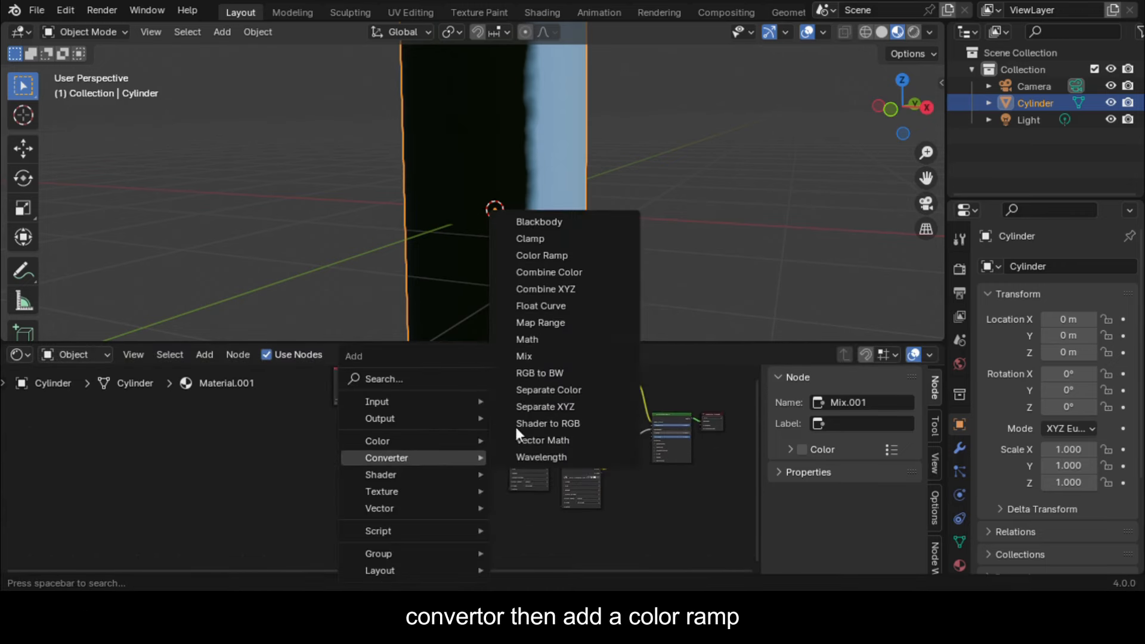
click(543, 255)
click(480, 511)
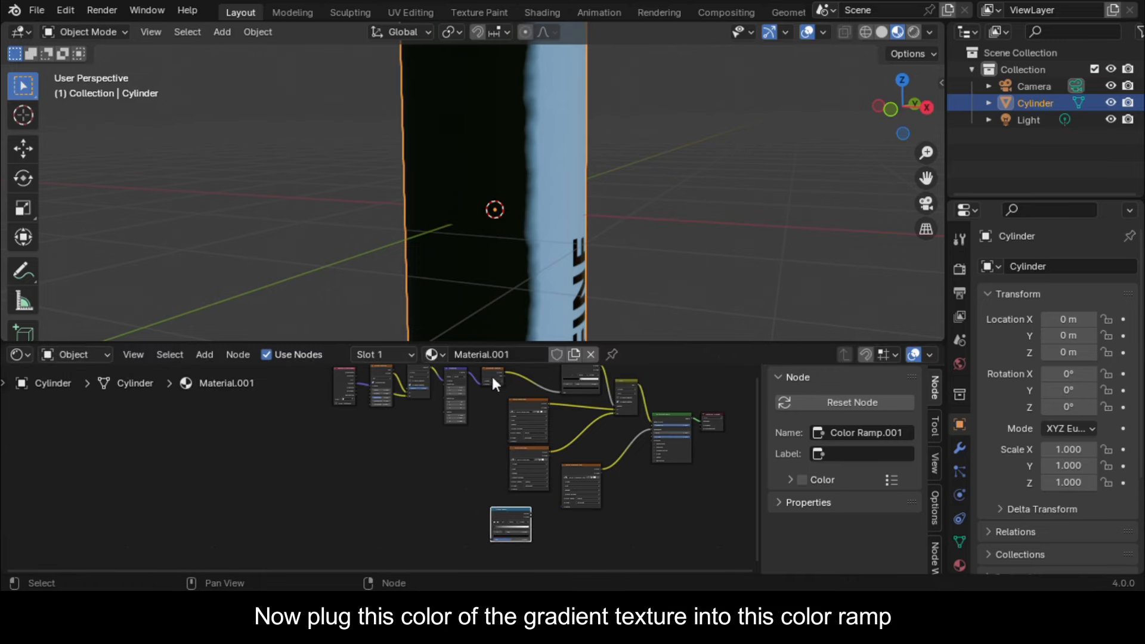
scroll(479, 403, up, 5)
drag(388, 420, 340, 521)
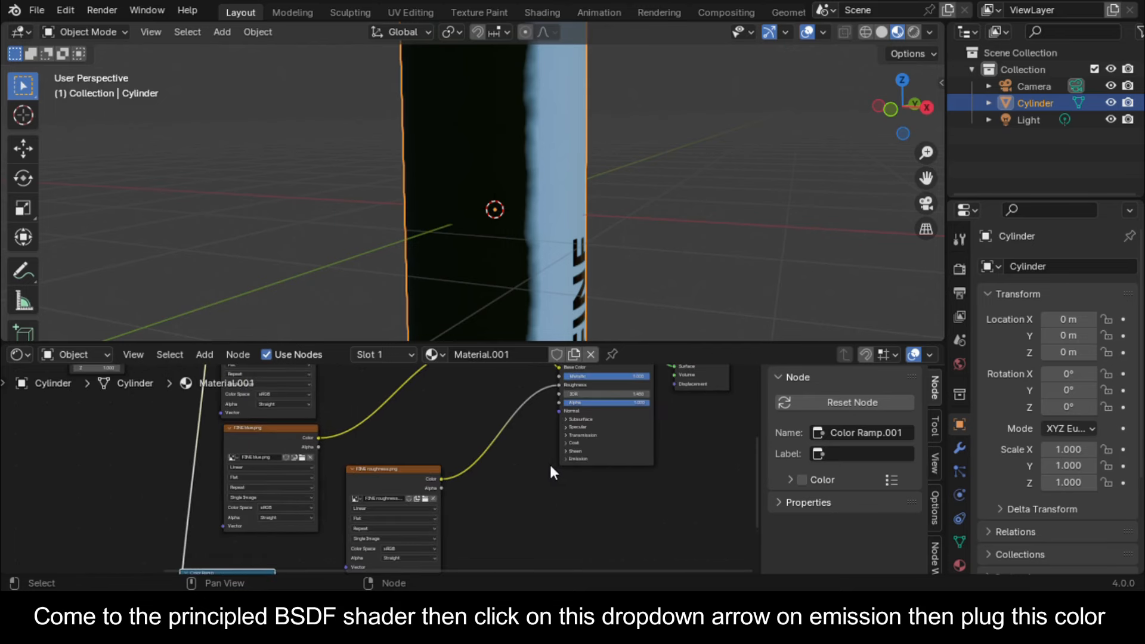
Expand Emission on the Principled BSDF, connect the second Color Ramp's Color to the emission Color, and save the file
scroll(549, 471, up, 1)
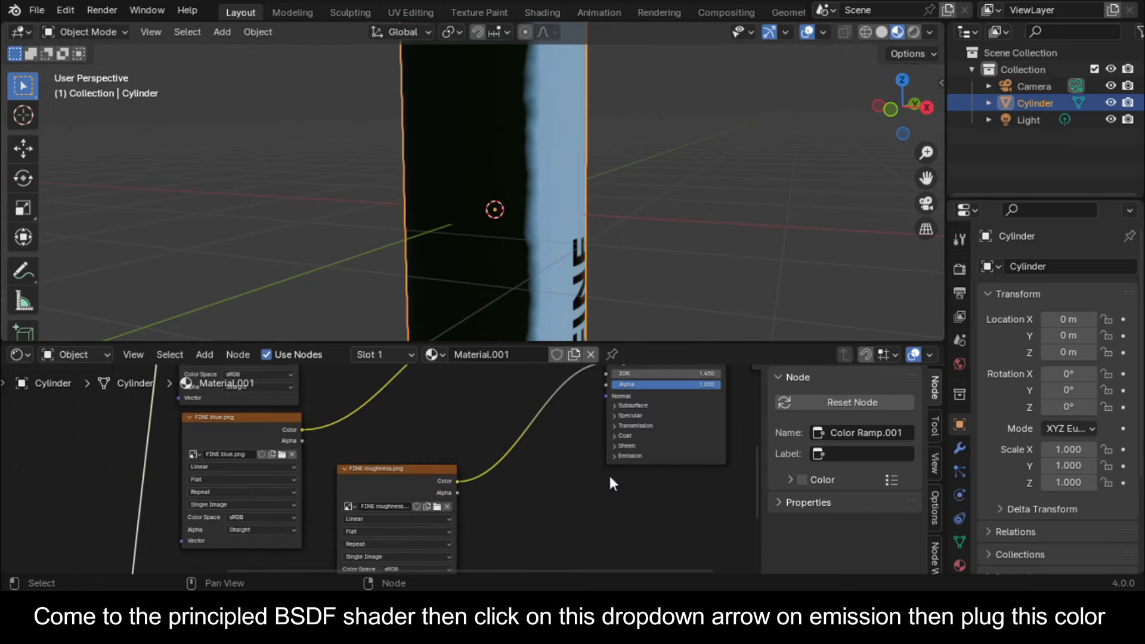
click(614, 455)
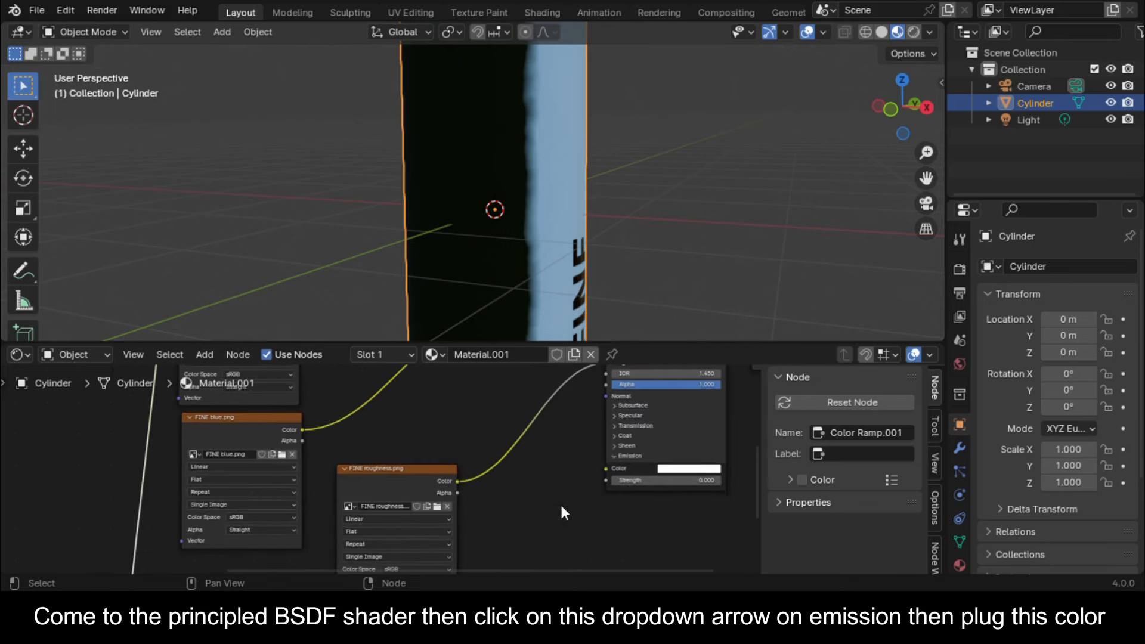
scroll(560, 503, down, 2)
drag(271, 545, 578, 424)
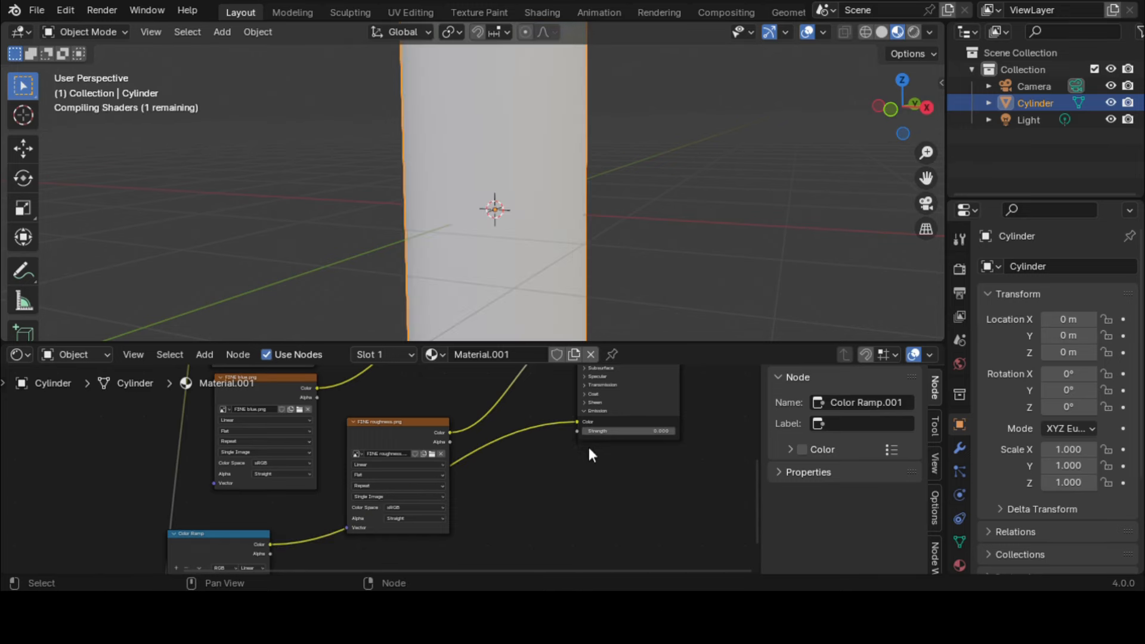
key(ctrl+s)
Set the Principled BSDF's emission Strength to 10 and inspect the cylinder's glow
scroll(553, 481, up, 2)
middle_drag(553, 482, 452, 534)
click(589, 482)
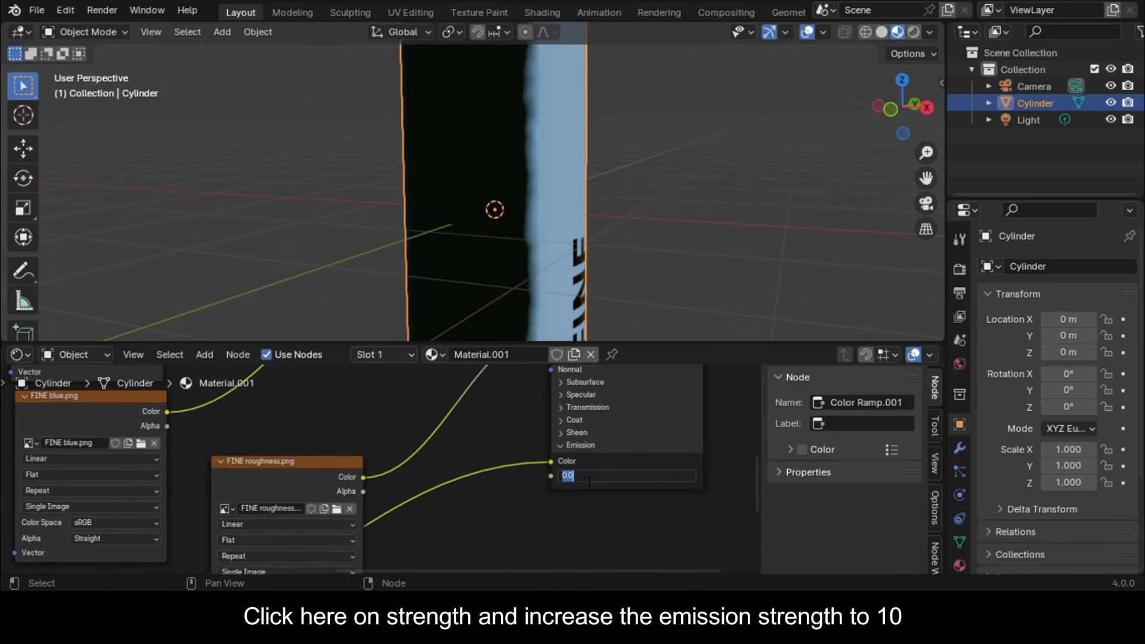
text(10)
key(Return)
scroll(565, 222, down, 5)
middle_drag(560, 213, 494, 124)
mouse_move(488, 179)
middle_down()
mouse_move(563, 278)
mouse_move(482, 181)
middle_up()
scroll(610, 475, up, 3)
scroll(609, 476, down, 3)
Move the emission Color Ramp's white stop to 0.682 and its black stop to about 0.45
middle_drag(446, 497, 639, 366)
middle_drag(266, 569, 357, 471)
scroll(376, 468, up, 4)
scroll(385, 459, up, 2)
drag(381, 454, 288, 453)
mouse_move(116, 449)
mouse_down()
mouse_move(241, 463)
mouse_move(296, 448)
mouse_up()
scroll(607, 189, up, 2)
middle_drag(607, 189, 511, 73)
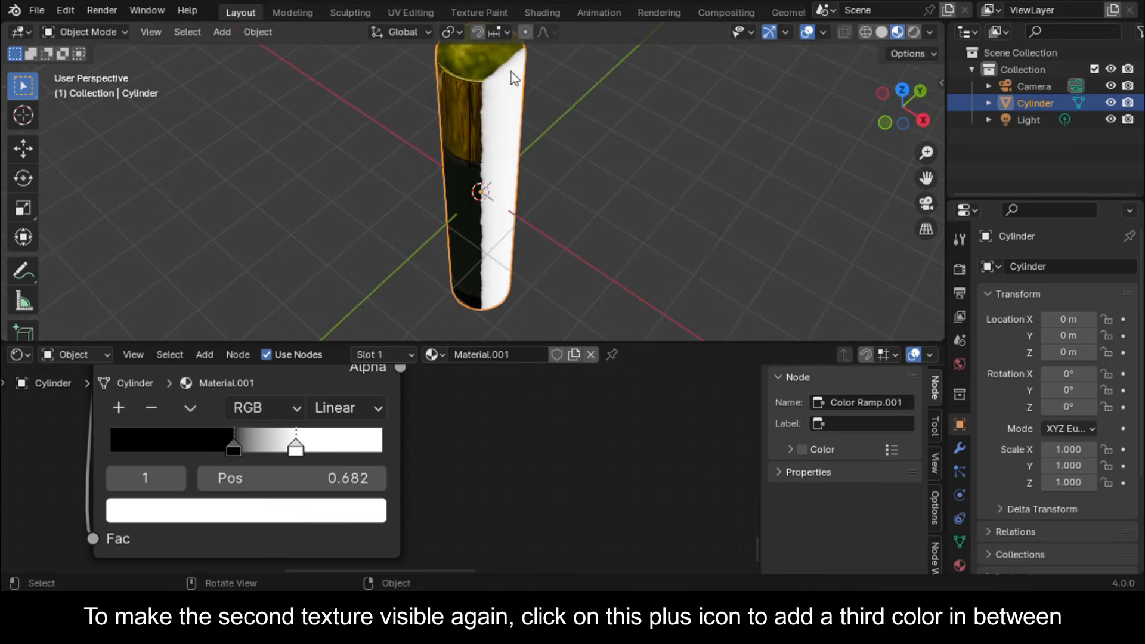
Add a third stop between the emission Color Ramp's two stops and change the white end stop to black
click(119, 407)
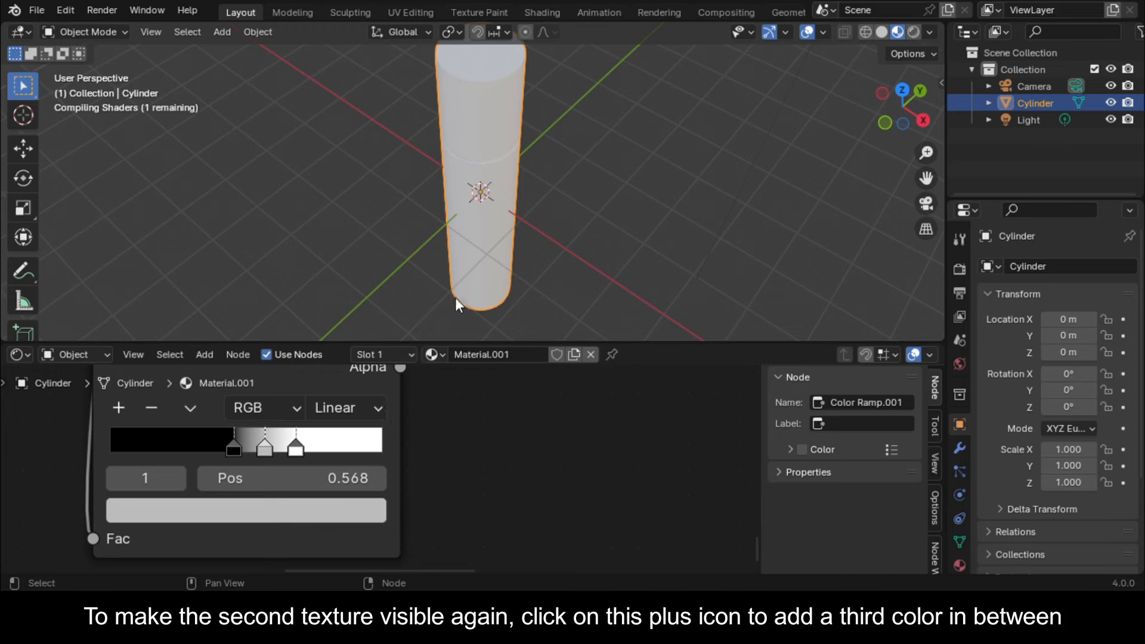
scroll(307, 453, up, 1)
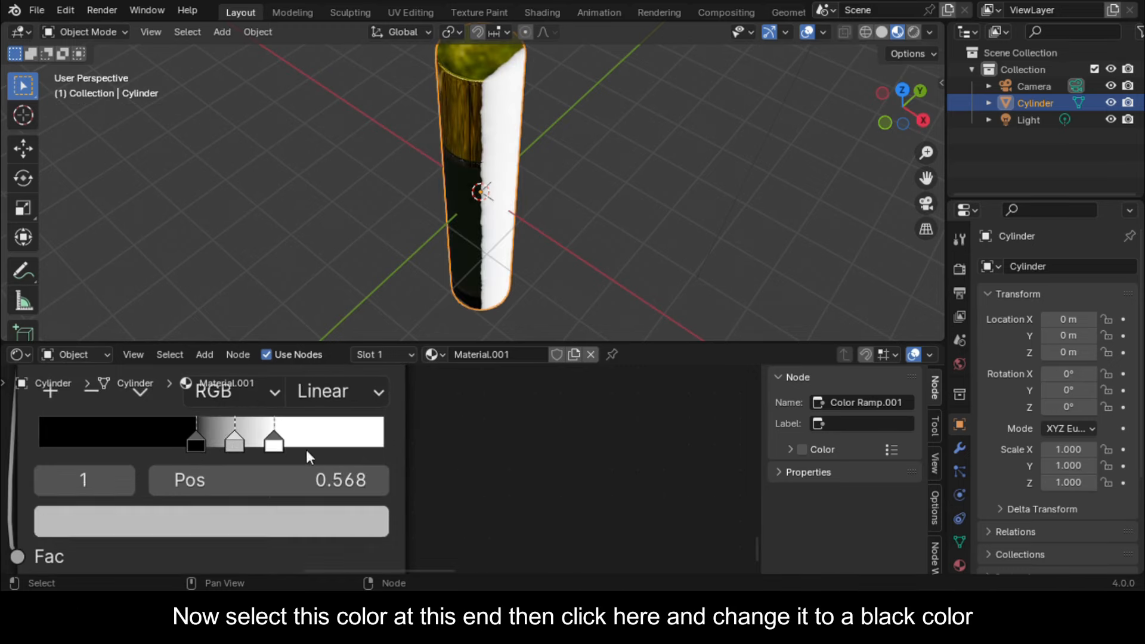
click(274, 441)
click(266, 522)
drag(369, 36, 361, 306)
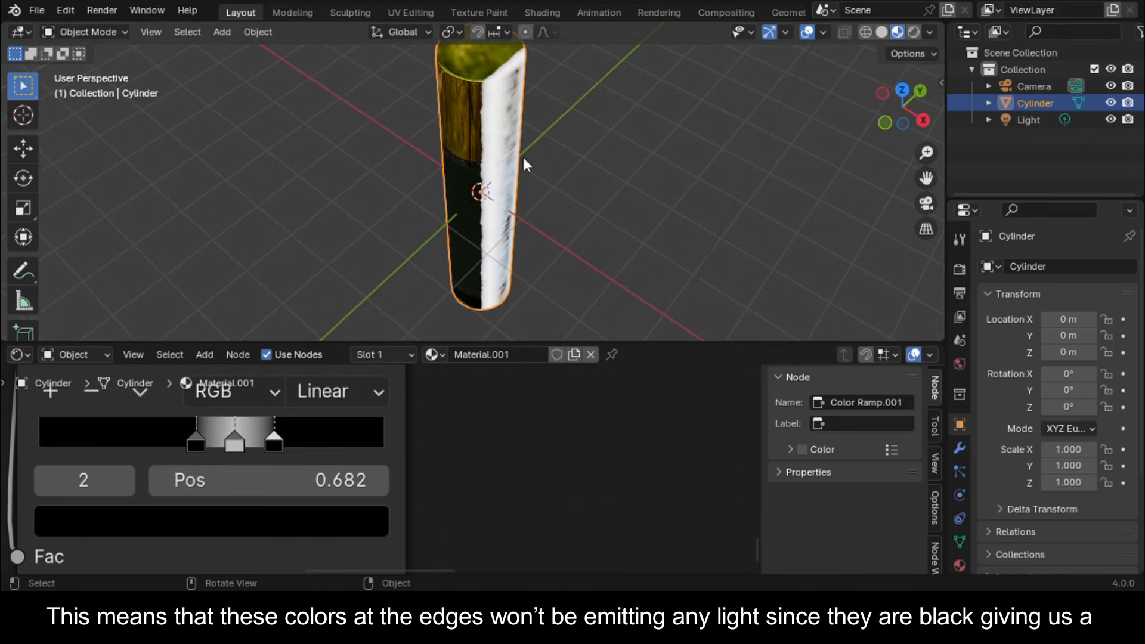
Move the emission Color Ramp's black end stop to 0.582 to narrow the glowing band
scroll(514, 110, up, 3)
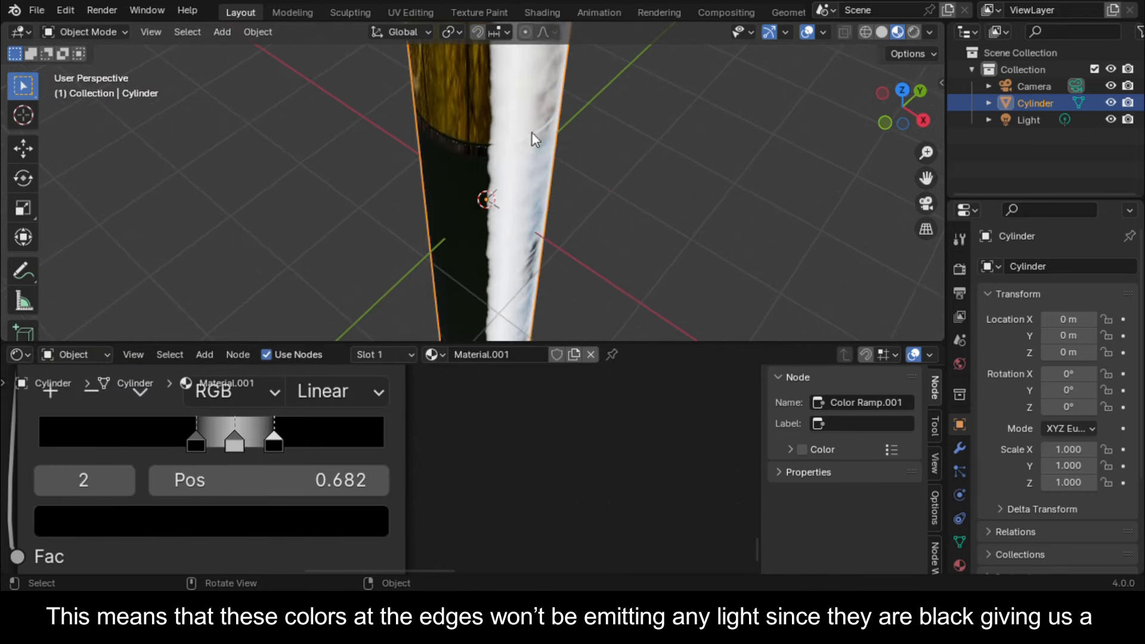
middle_drag(547, 152, 500, 116)
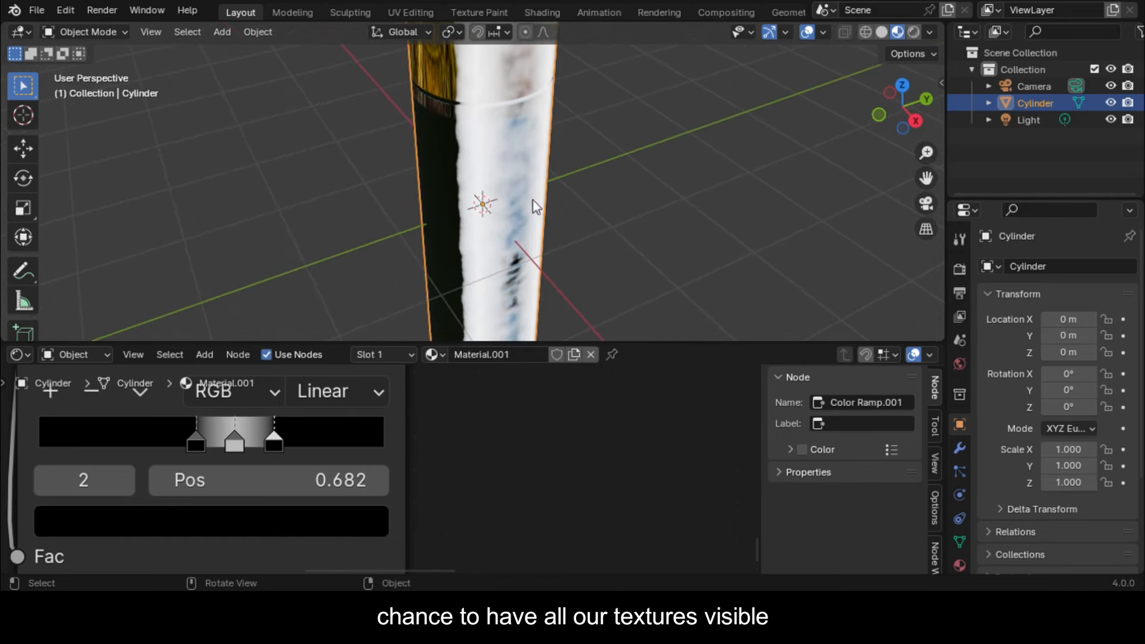
middle_drag(271, 441, 294, 481)
drag(294, 481, 257, 472)
middle_drag(503, 179, 516, 169)
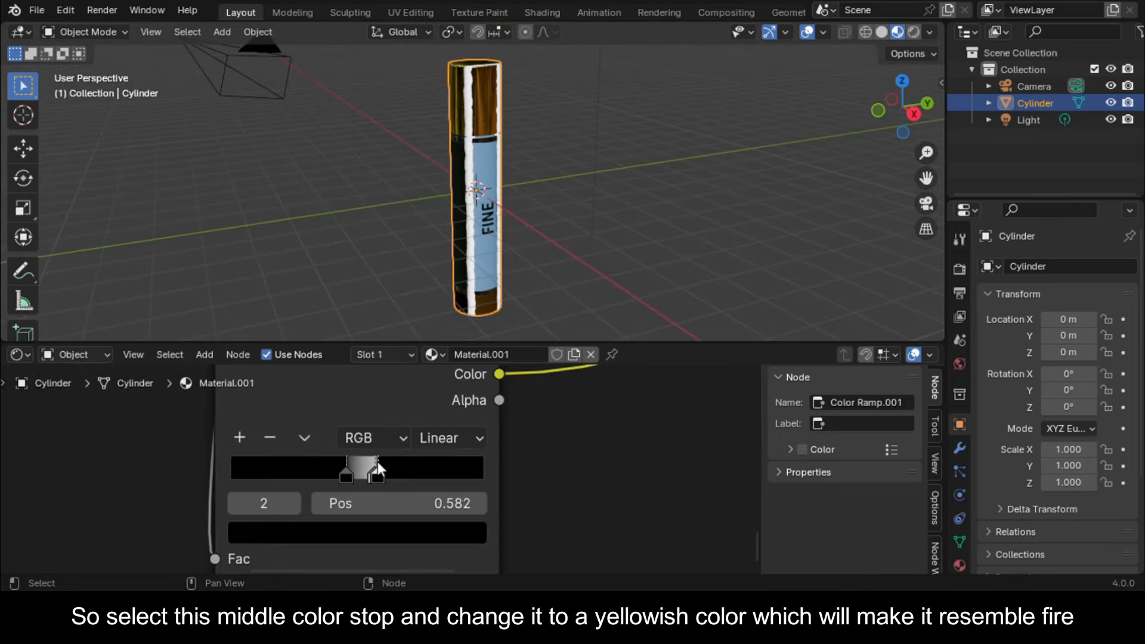
Change the emission Color Ramp's middle stop to a fiery yellow-orange
scroll(370, 471, up, 3)
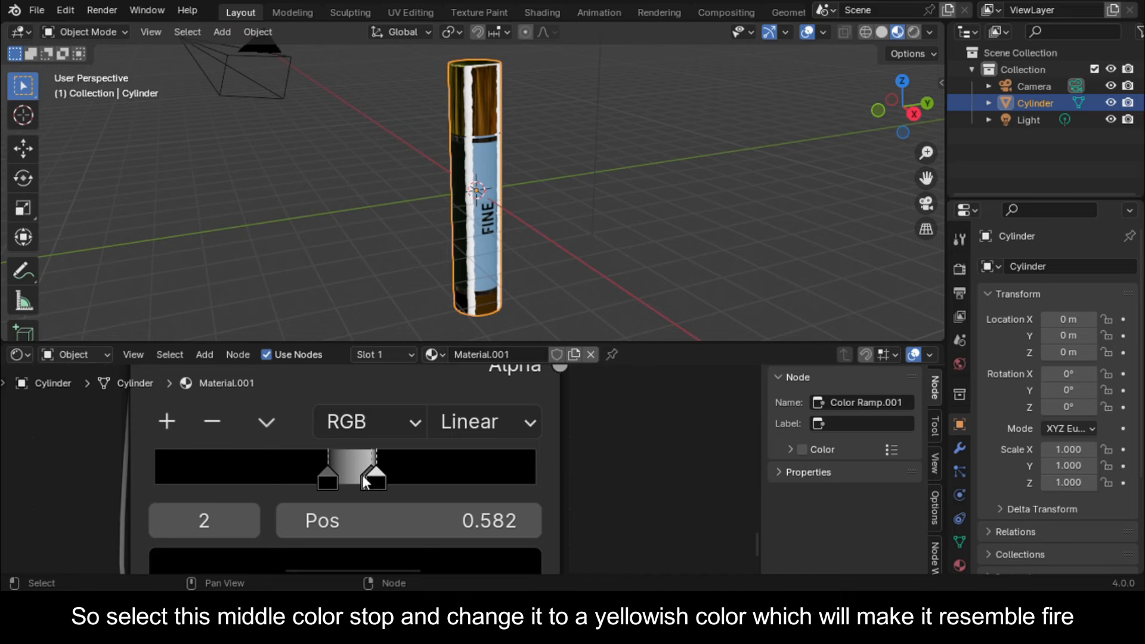
click(363, 475)
click(460, 556)
drag(338, 231, 271, 329)
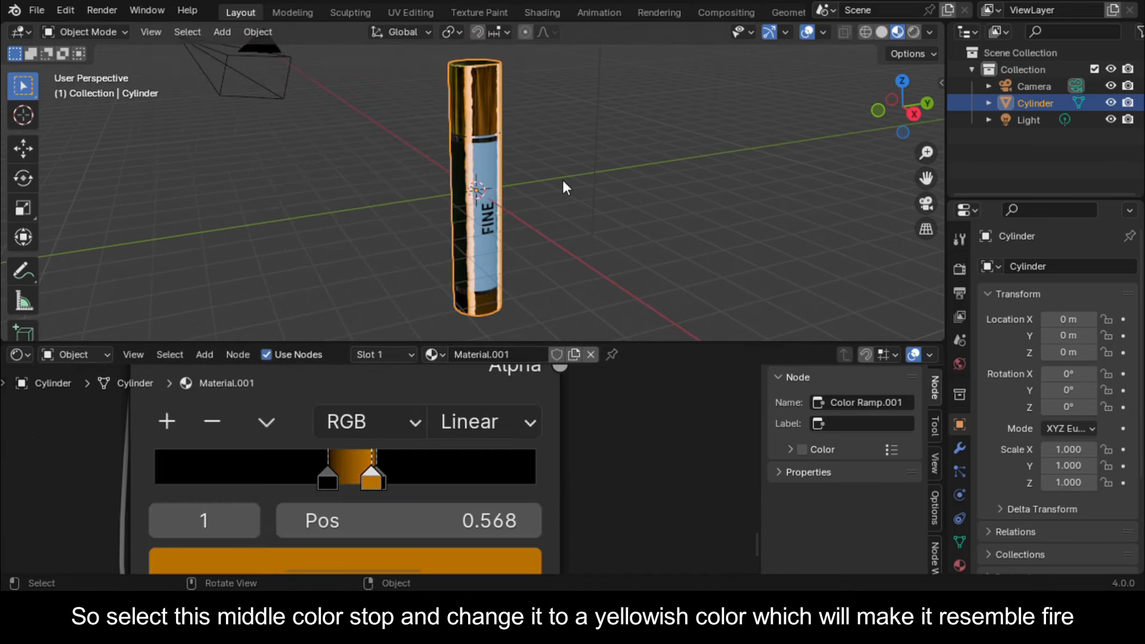
scroll(563, 181, up, 1)
middle_drag(514, 189, 553, 193)
scroll(553, 193, up, 4)
Add another stop to the emission Color Ramp, move it to 0.470 on the green side, and color it yellowish green
click(324, 481)
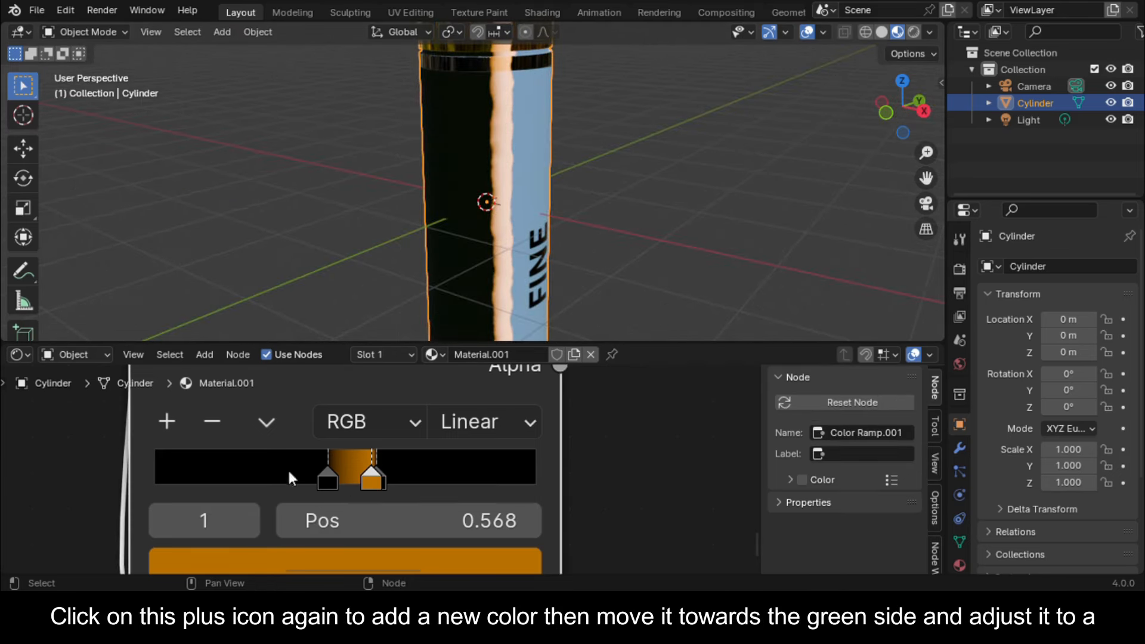
click(168, 421)
drag(349, 482, 331, 475)
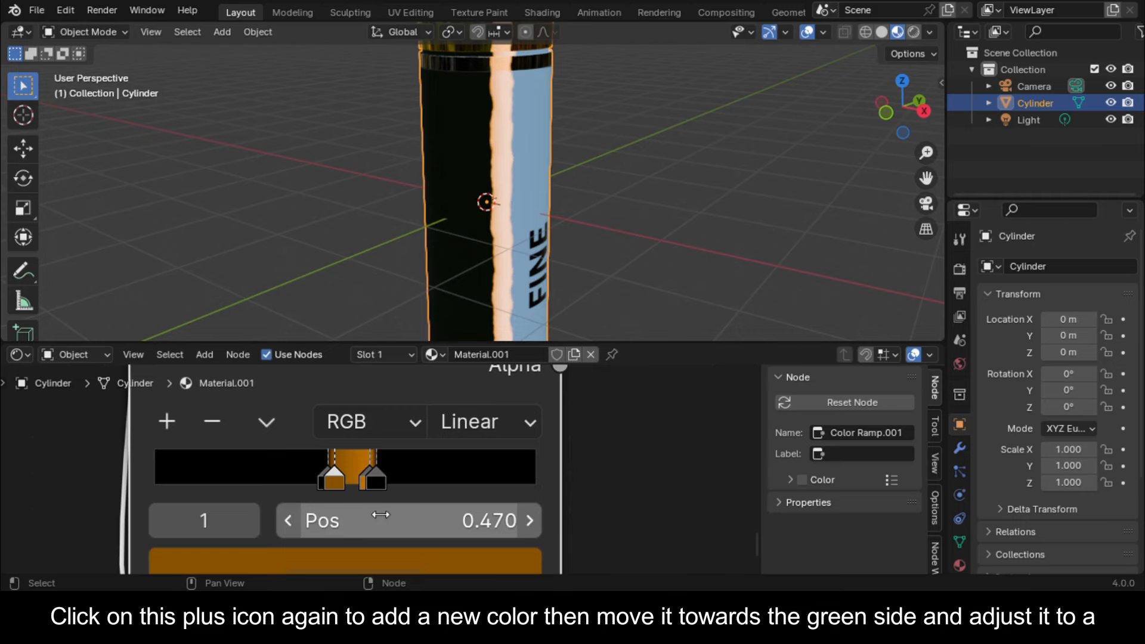
click(384, 564)
drag(248, 309, 172, 214)
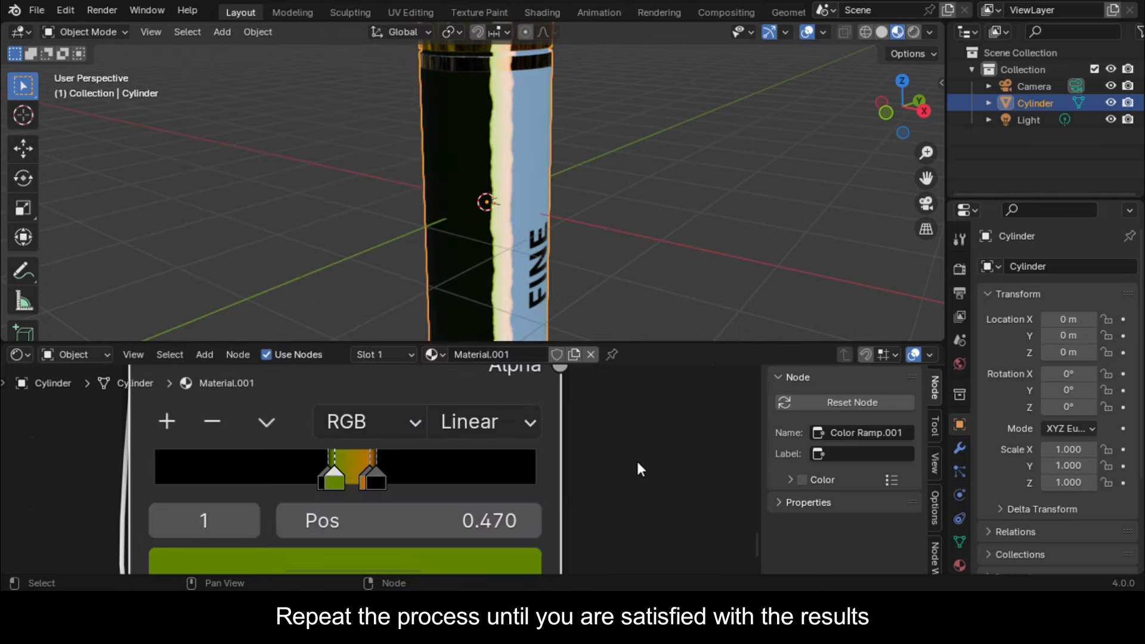
Insert a further stop between the green and orange stops and adjust the colors for a fire-like gradient
scroll(531, 133, up, 5)
ctrl+click(346, 467)
scroll(614, 210, down, 2)
click(344, 561)
click(510, 28)
click(240, 271)
click(345, 560)
click(223, 301)
Add and color one more reddish stop in the emission Color Ramp, with the black end stop at 0.536
scroll(531, 181, up, 3)
ctrl+click(376, 456)
click(366, 539)
click(342, 258)
click(343, 322)
click(372, 457)
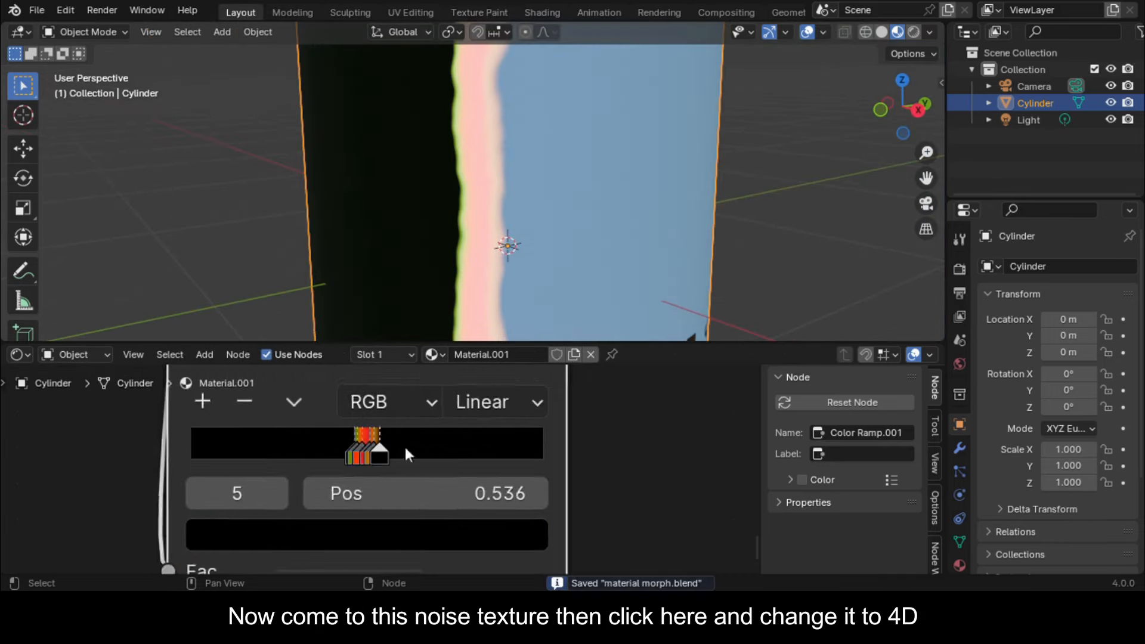
Switch the Noise Texture to 4D and connect the Texture Coordinate's Object output to its W input
scroll(428, 431, down, 5)
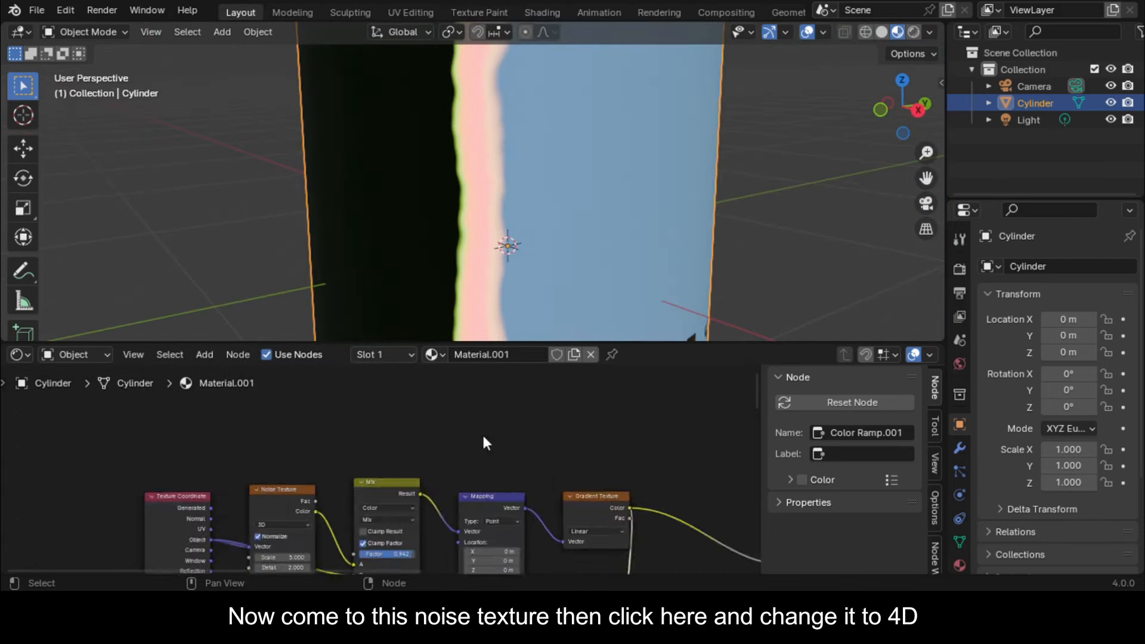
scroll(248, 485, up, 4)
middle_drag(248, 485, 285, 450)
click(291, 485)
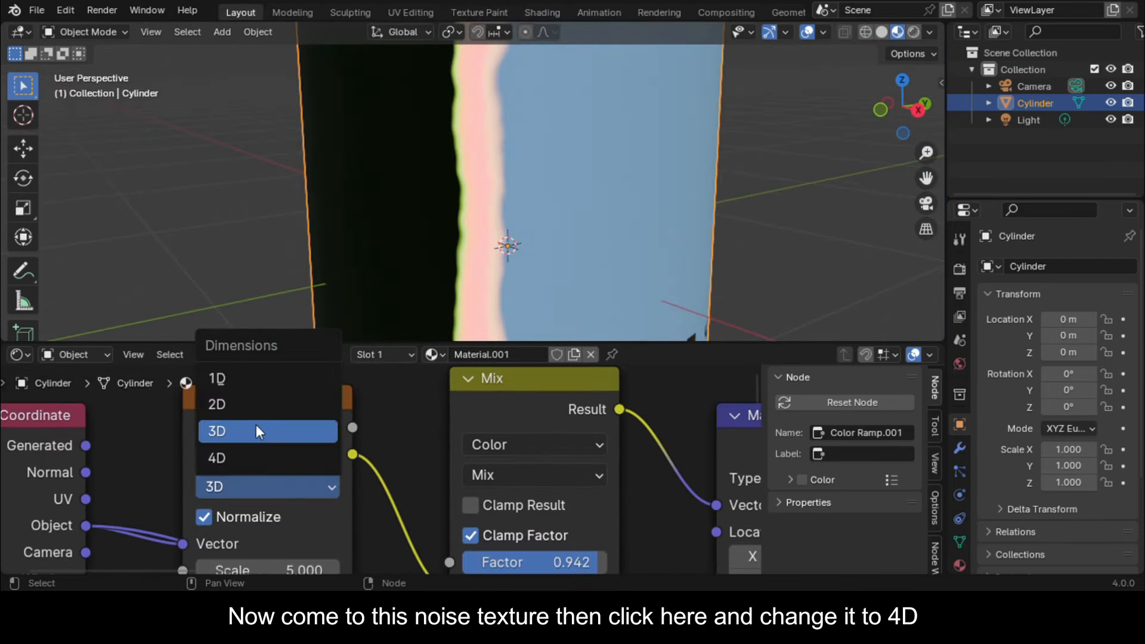
click(247, 458)
scroll(246, 453, down, 2)
middle_drag(246, 453, 386, 465)
drag(254, 479, 324, 515)
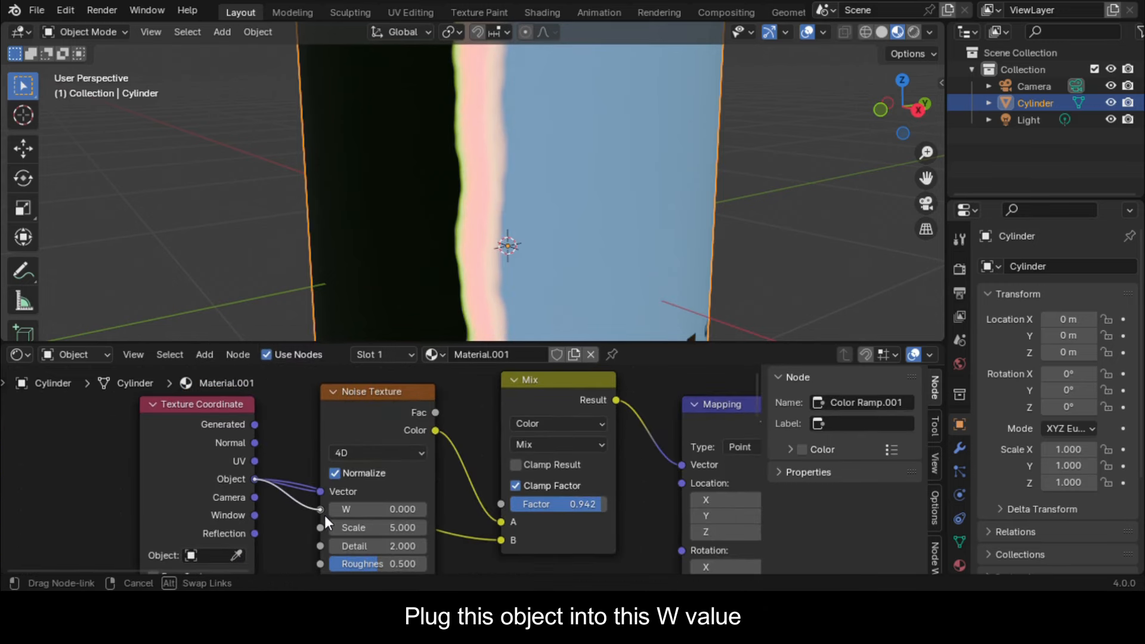
Save the file and enable Bloom in the EEVEE render settings
scroll(509, 200, down, 5)
key(ctrl+s)
click(960, 270)
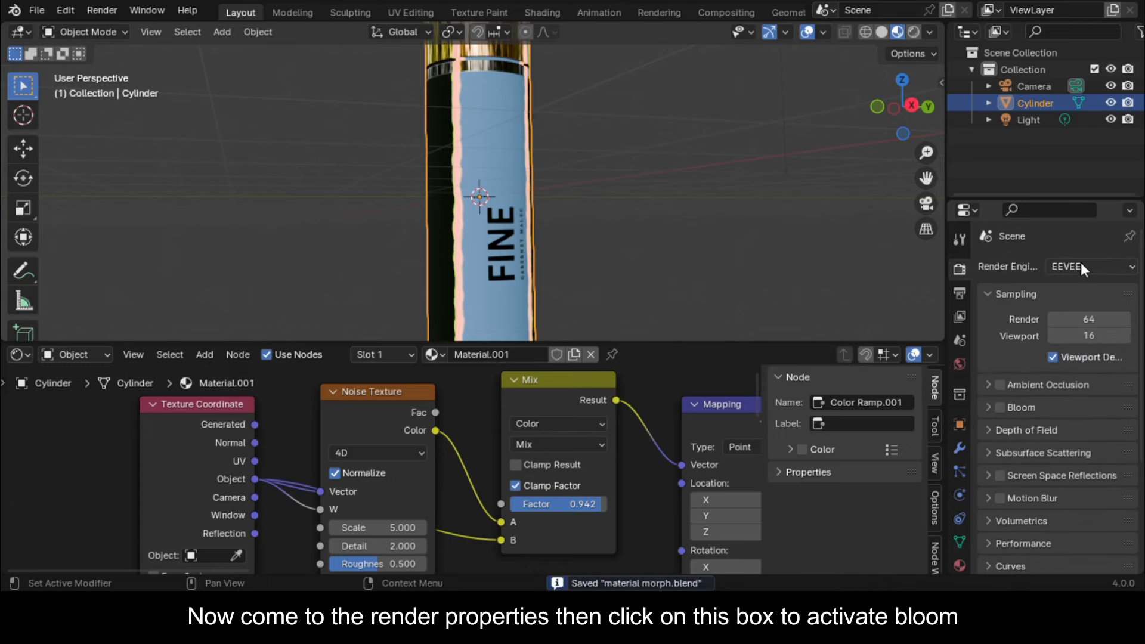
click(999, 407)
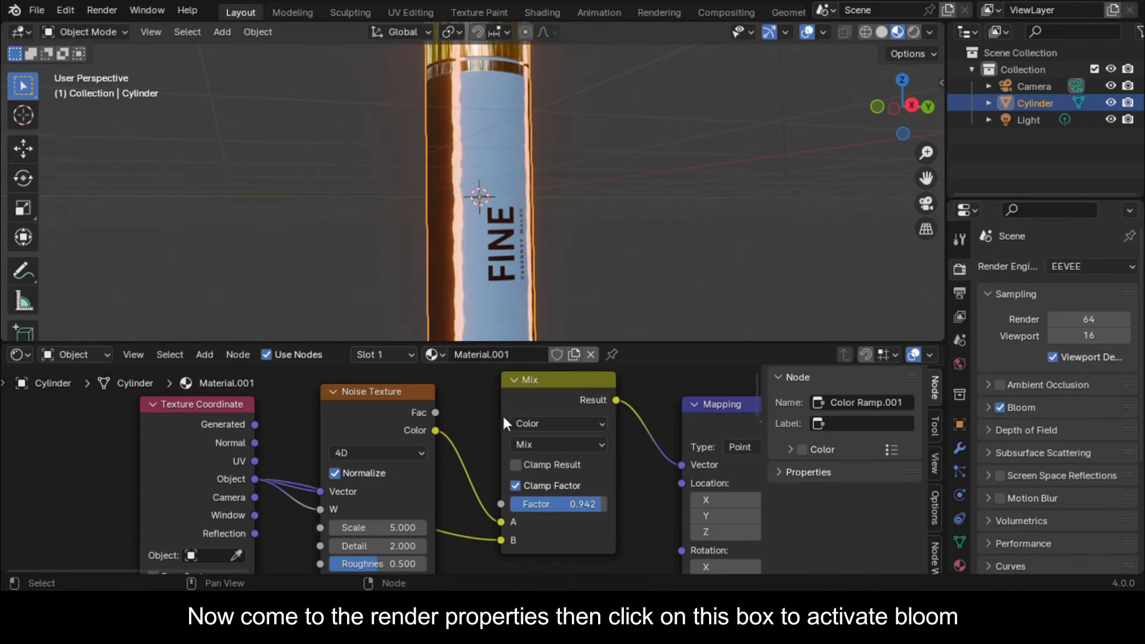
Add a sphere empty to the scene
key(shift+a)
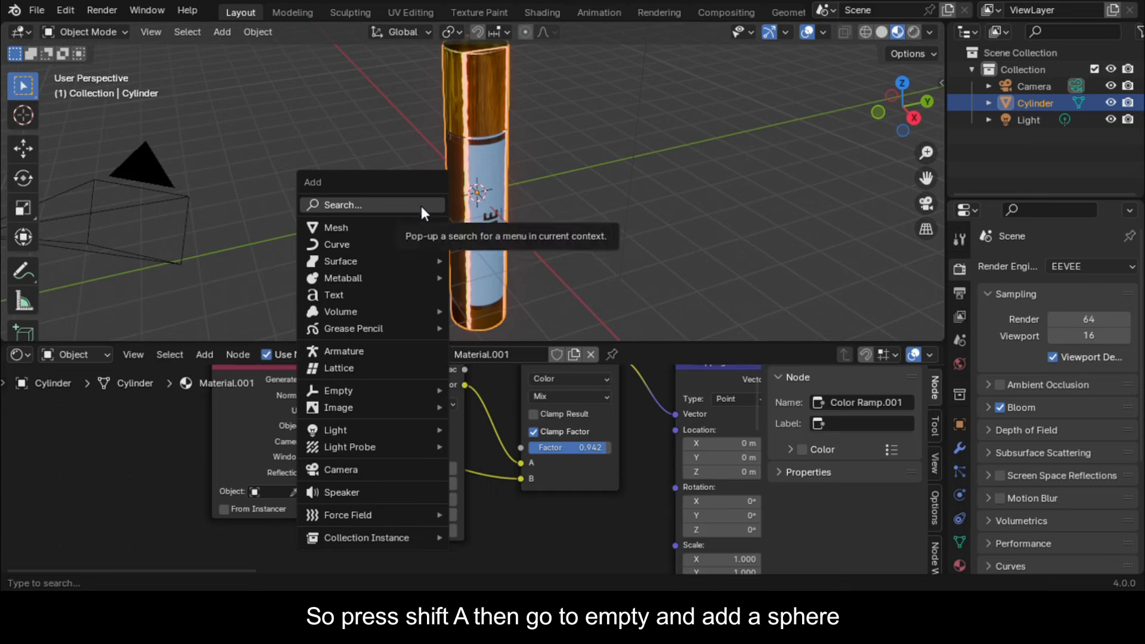
mouse_move(381, 390)
click(475, 480)
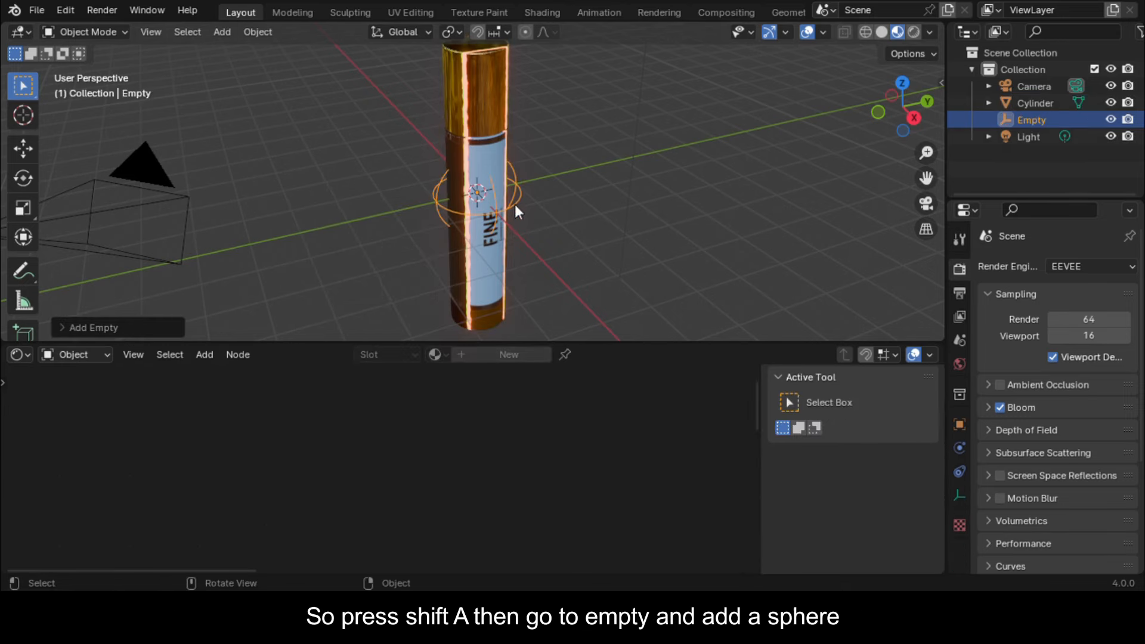
Reselect the cylinder and assign the empty as the Object of its Texture Coordinate node
click(476, 139)
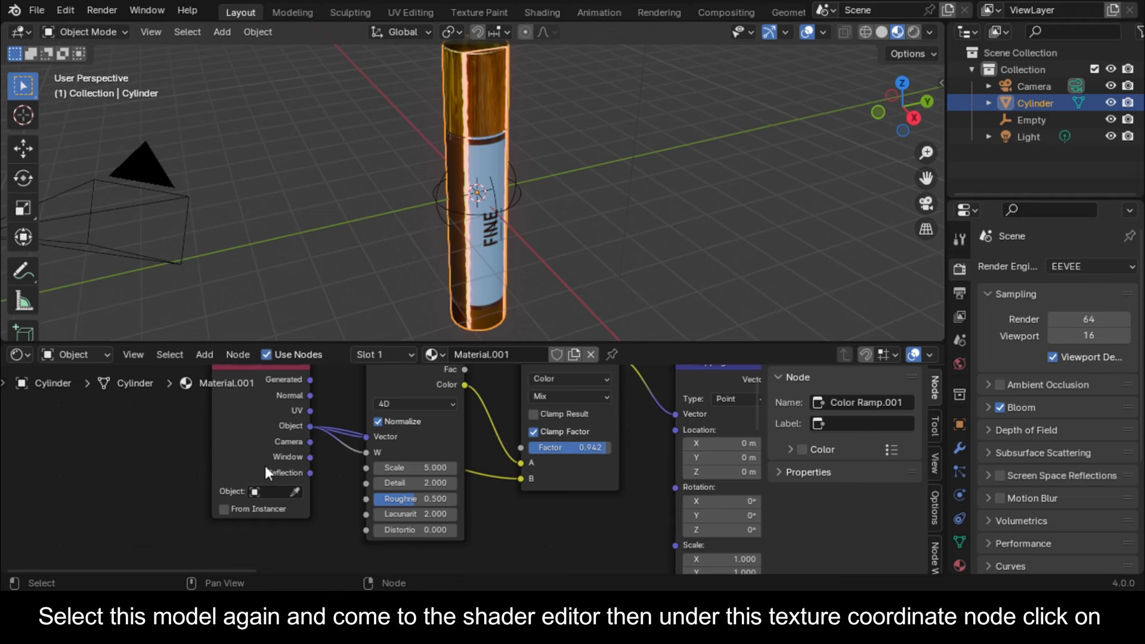
click(273, 492)
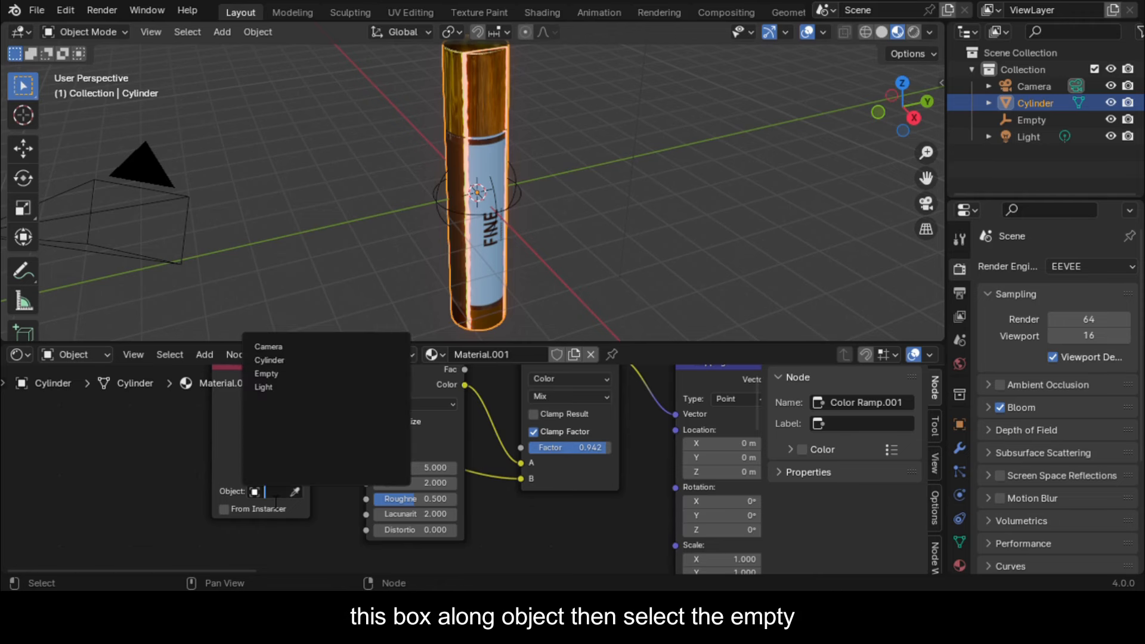
click(288, 375)
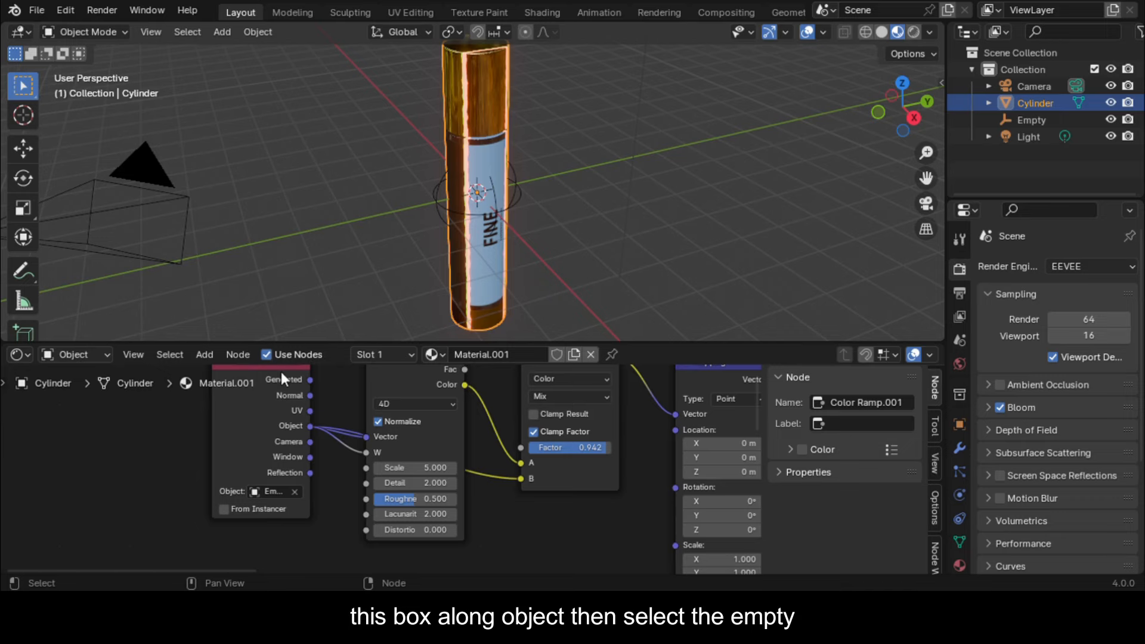
Select the empty and move it along the X axis to test how it drives the texture transition
click(442, 196)
middle_drag(442, 198, 524, 210)
key(g)
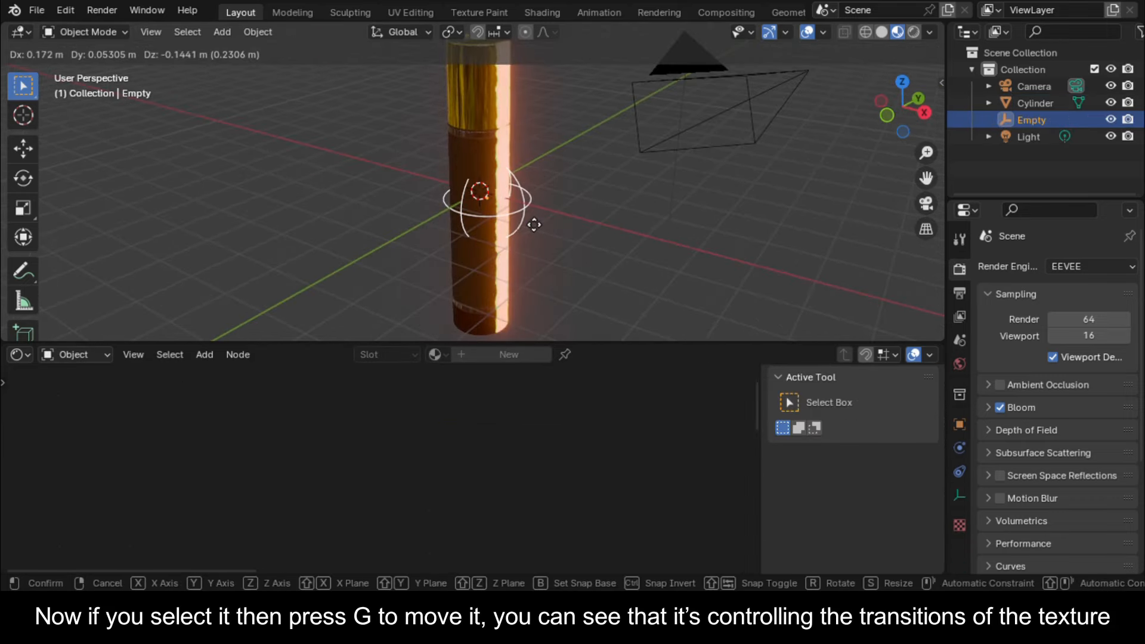
key(x)
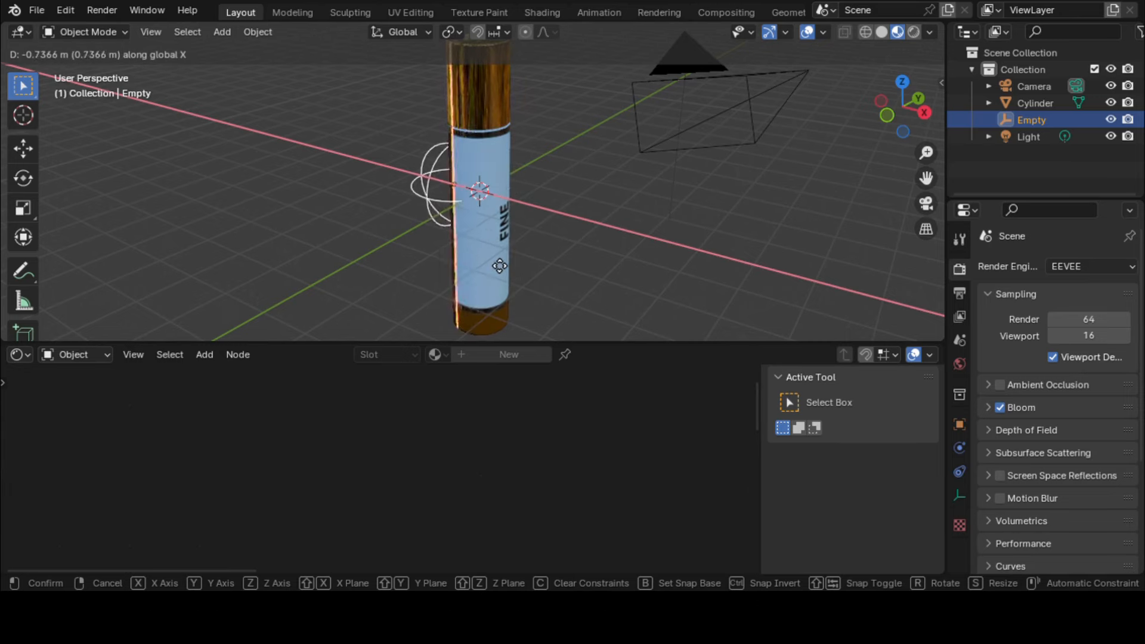
click(502, 258)
Rotate the empty by 90 degrees around the Z axis
middle_drag(505, 249, 459, 214)
text(rz90)
key(Return)
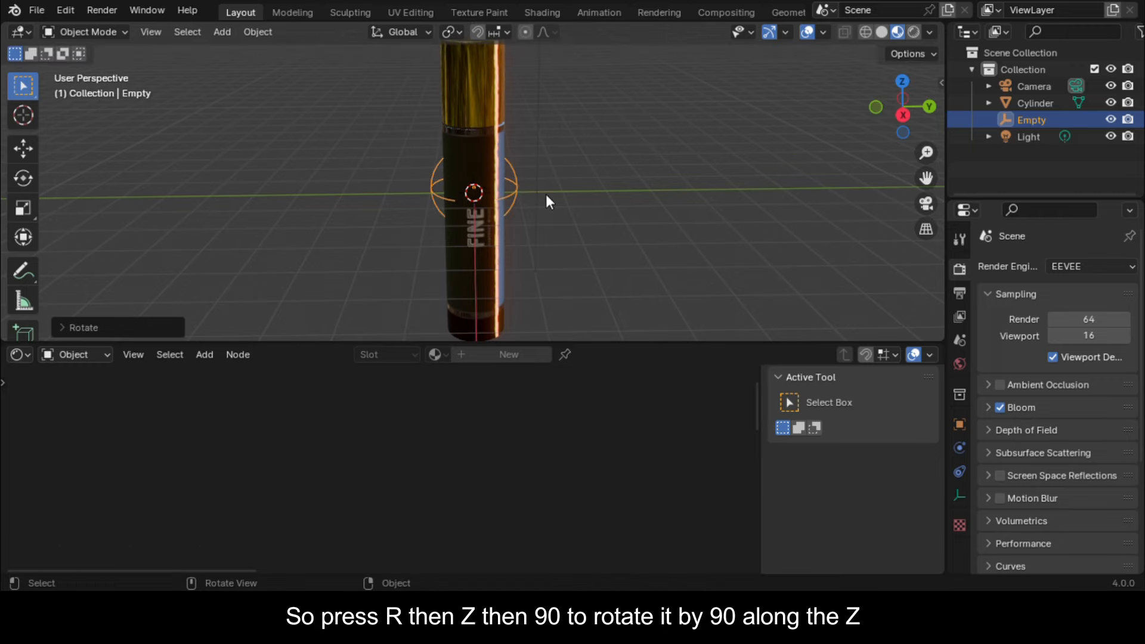
middle_drag(371, 210, 371, 209)
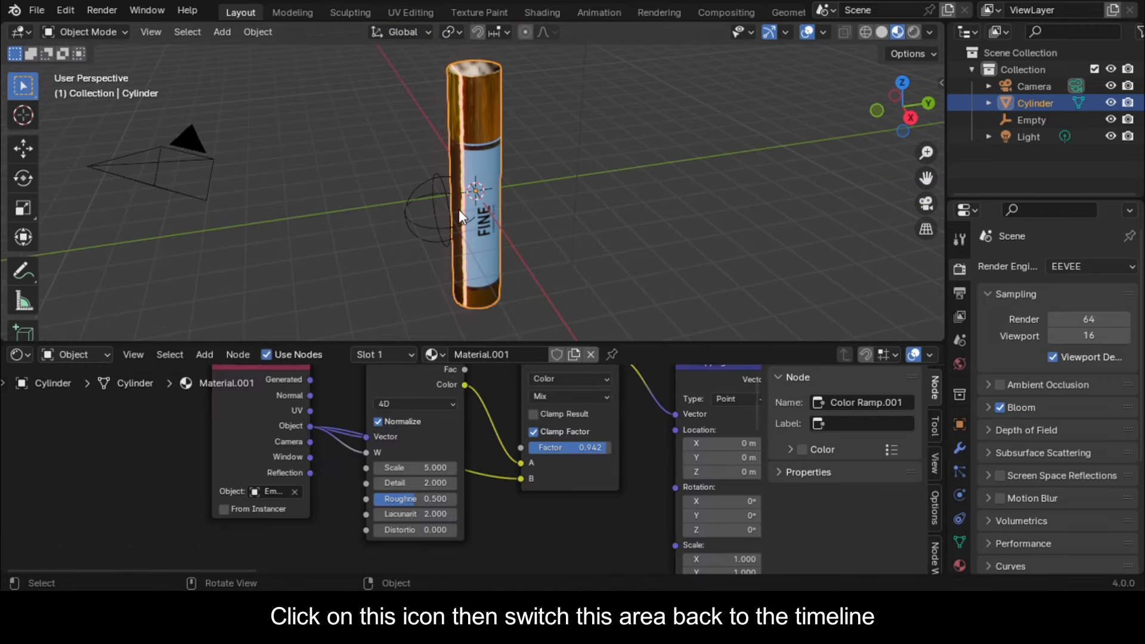
Switch the Shader Editor area back to the Timeline
click(21, 356)
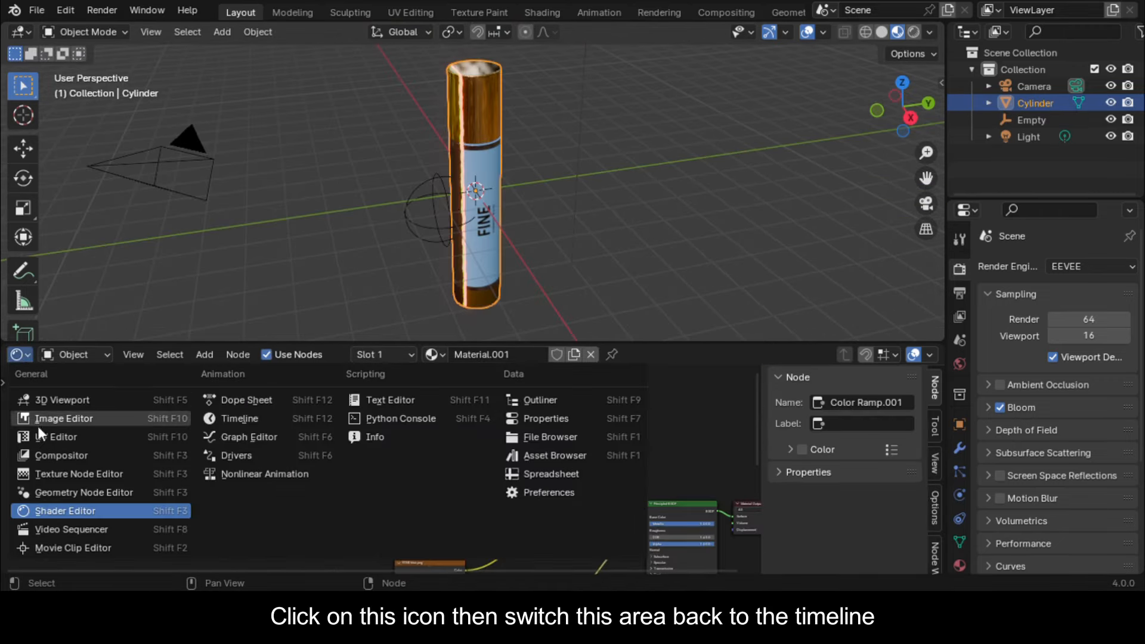
click(238, 418)
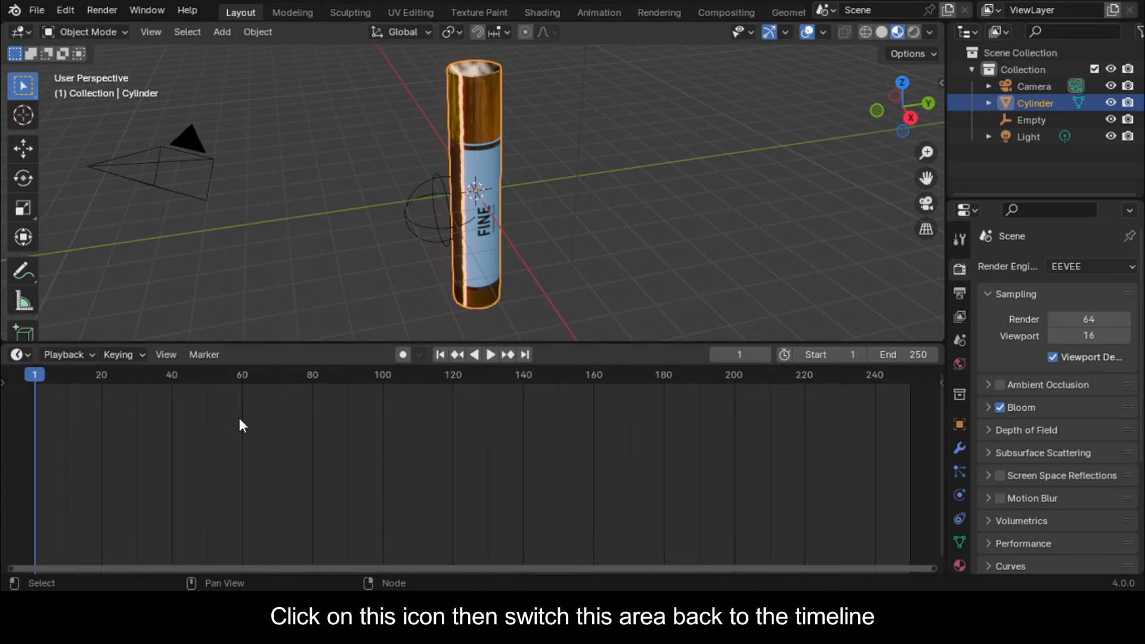
In the right side view, enable auto keying and keyframe the empty at frame 1 beside the cylinder's cap on the negative Y side, tilted slightly
click(402, 213)
click(911, 117)
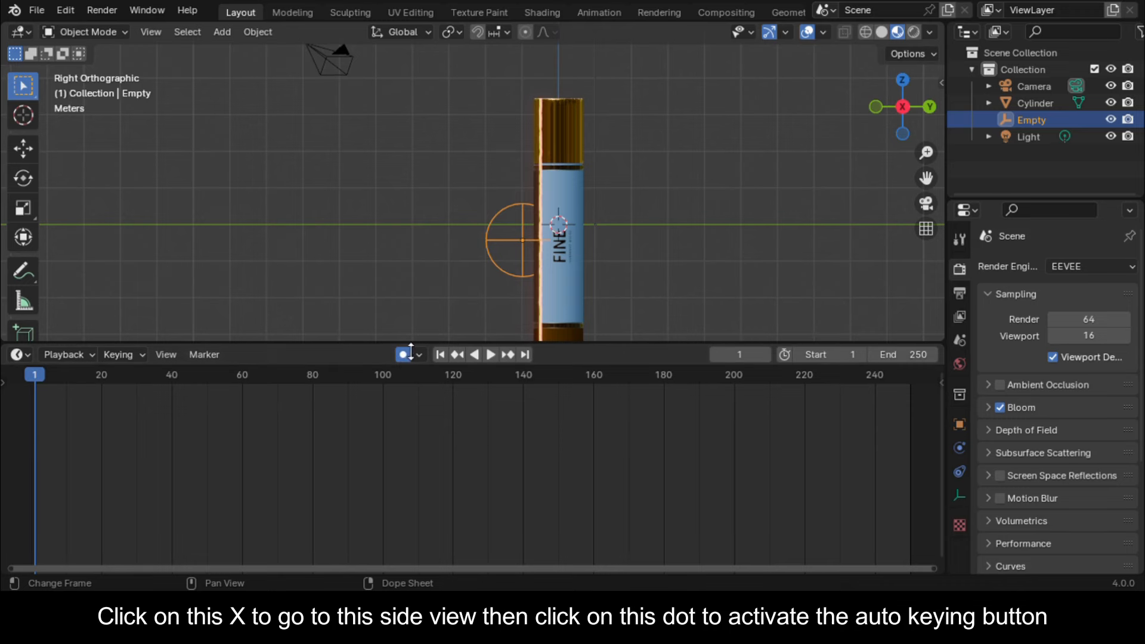
key(g)
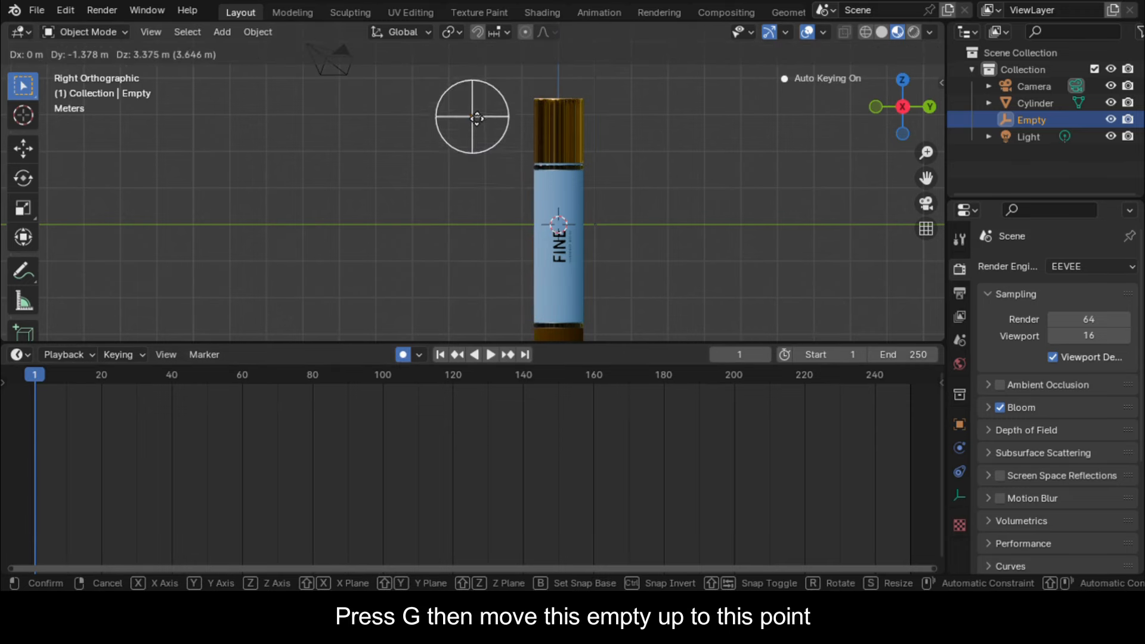
click(477, 109)
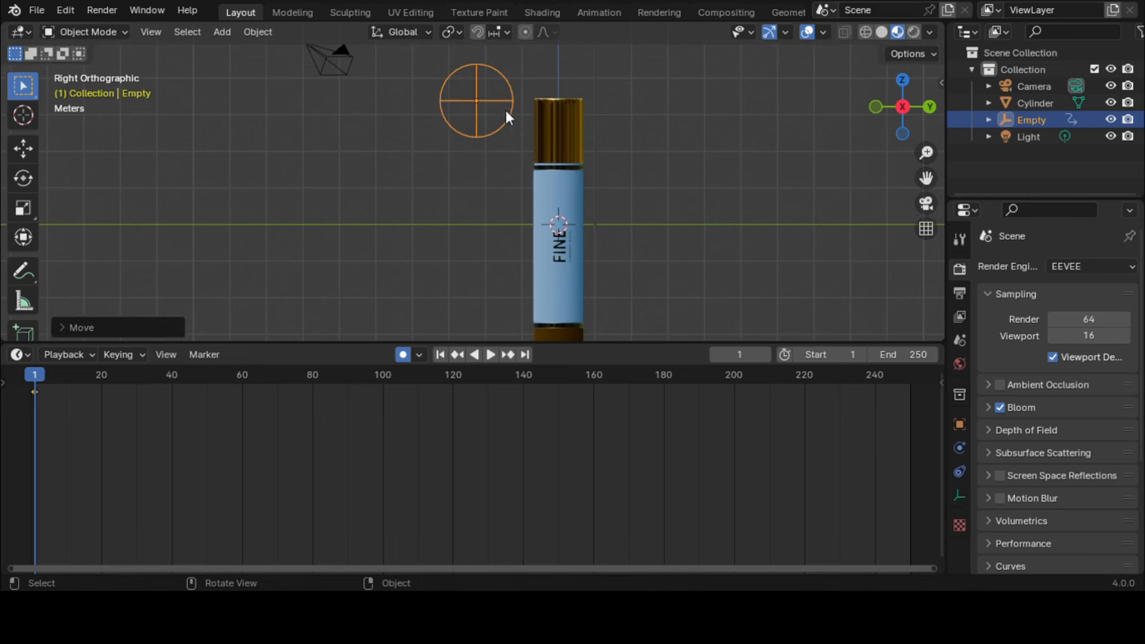
key(r)
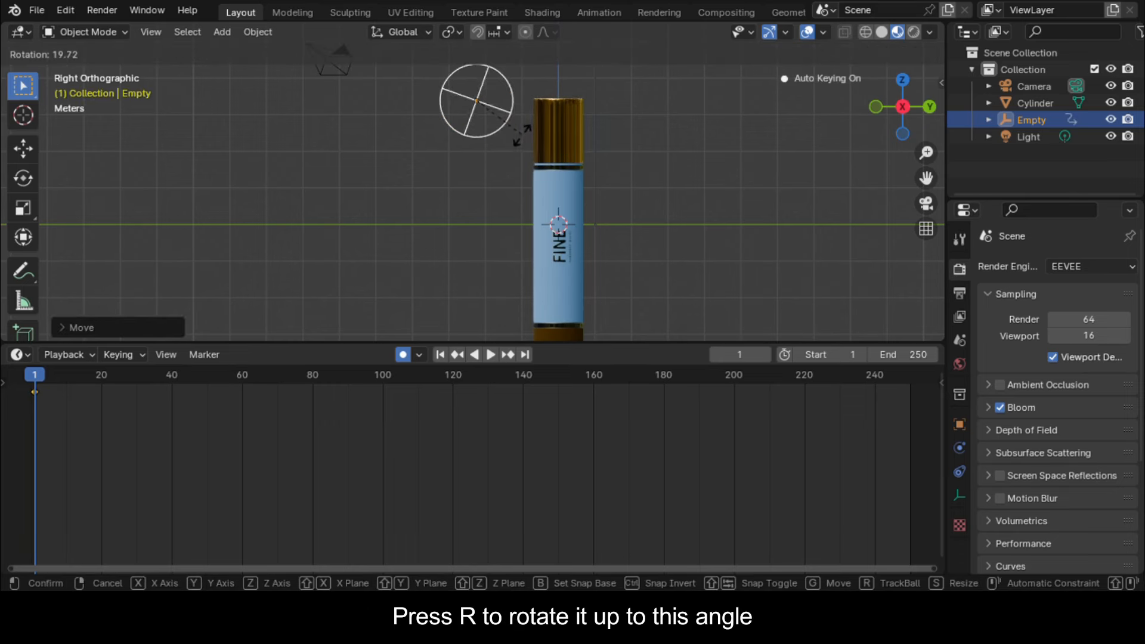
click(583, 169)
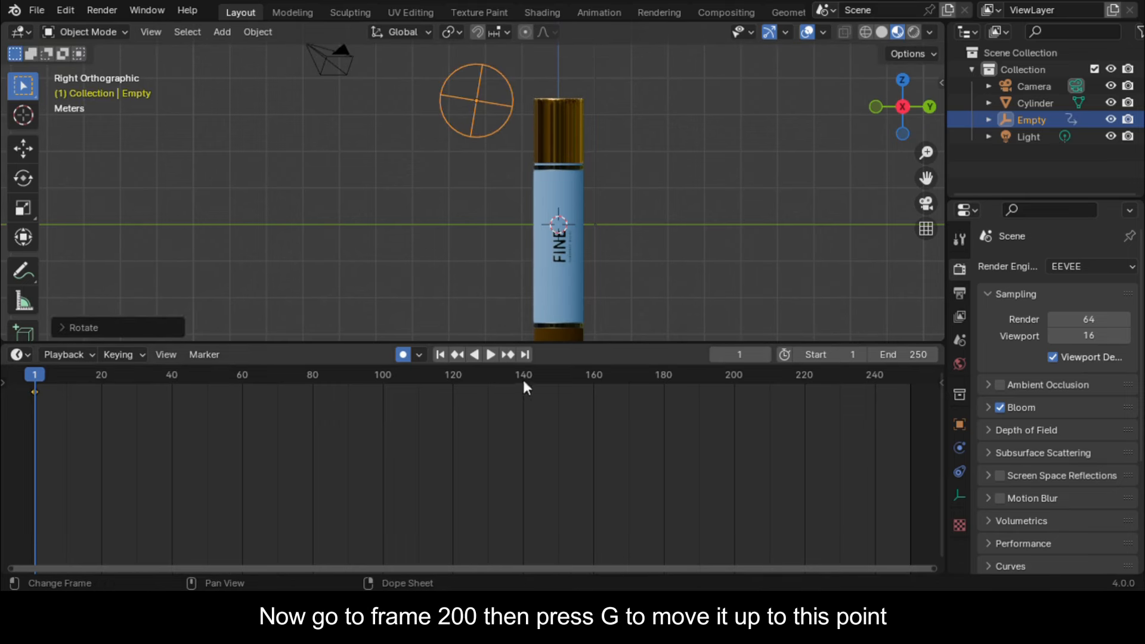
At frame 200, move the empty diagonally down to the positive Y side of the cylinder's base to keyframe it, and save the file
click(734, 378)
scroll(550, 242, down, 3)
key(g)
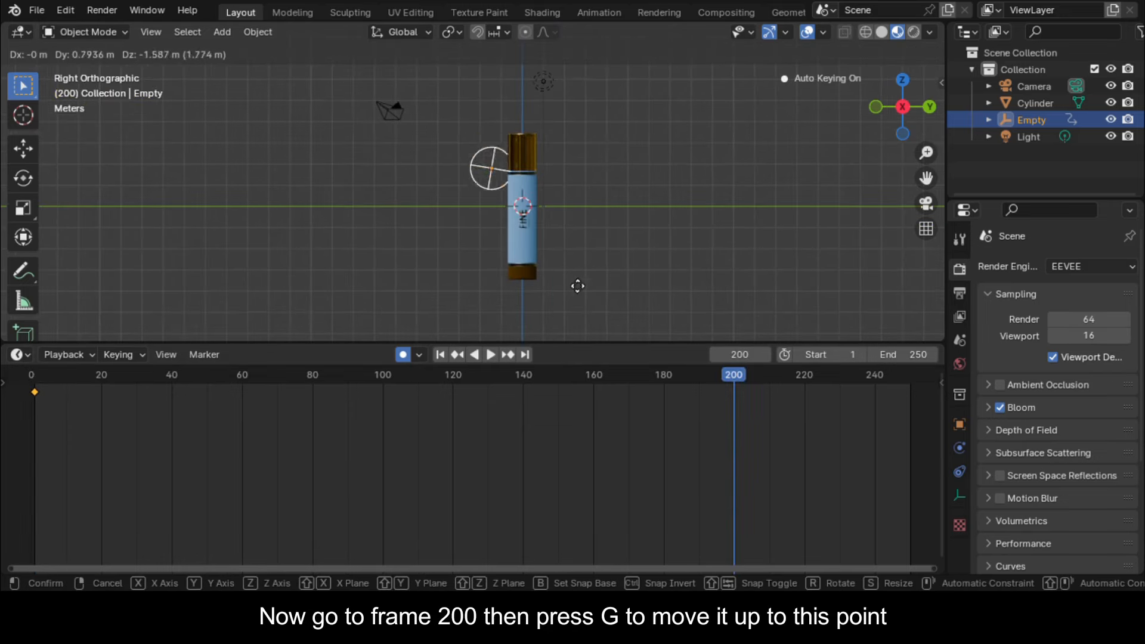
click(643, 54)
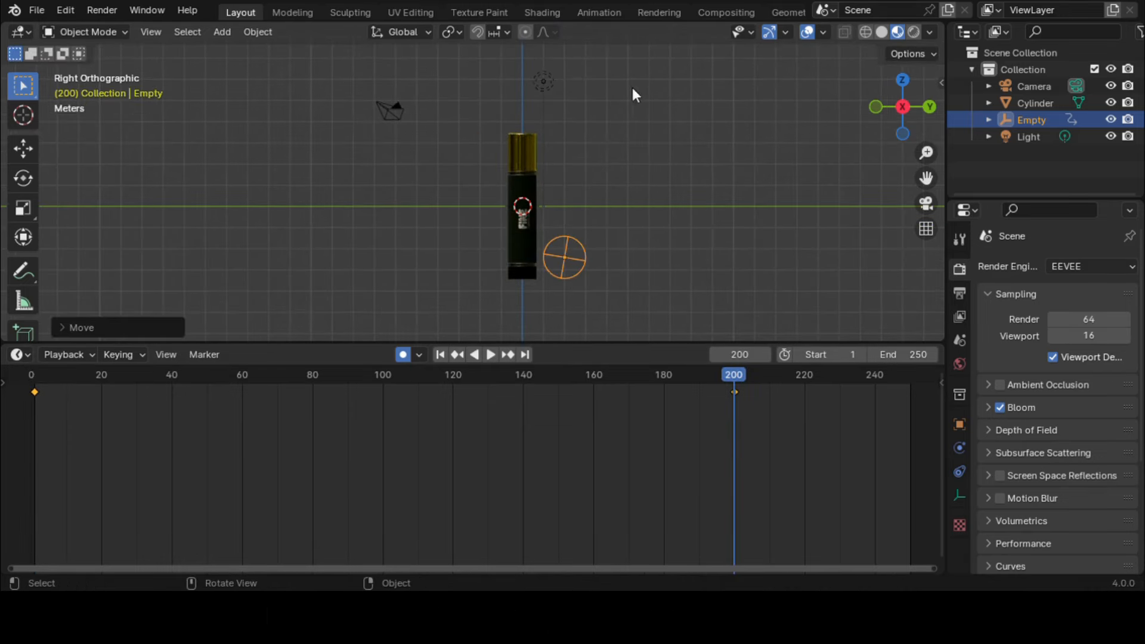
key(ctrl+s)
Set the animation's end frame to 200 and play it back to check the texture transition around the cylinder
click(919, 358)
text(200)
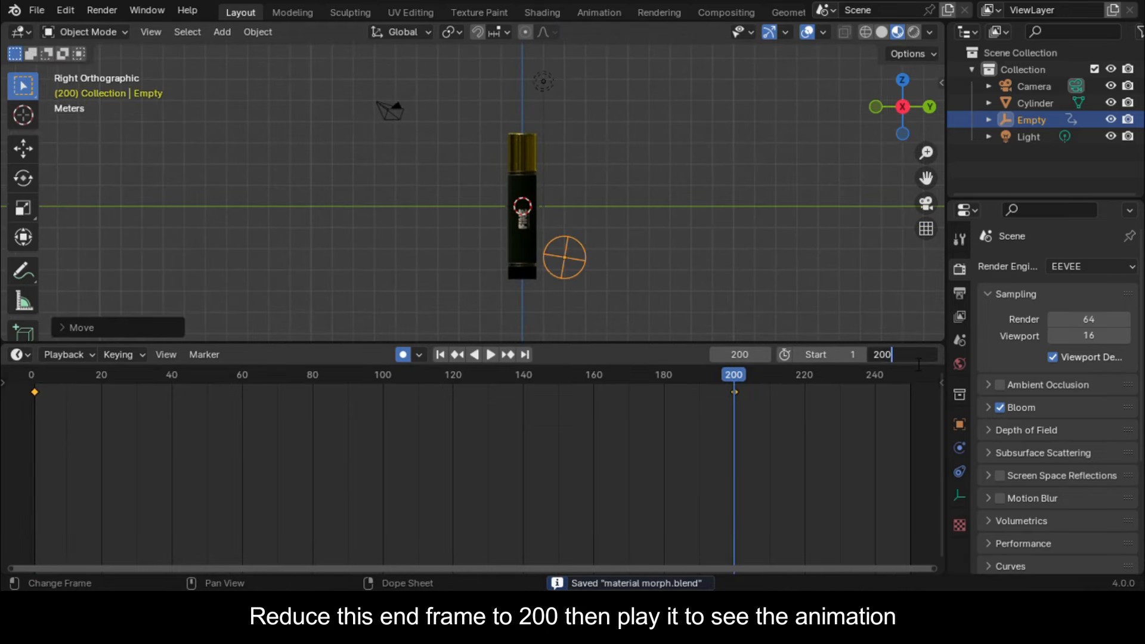
key(Return)
key(space)
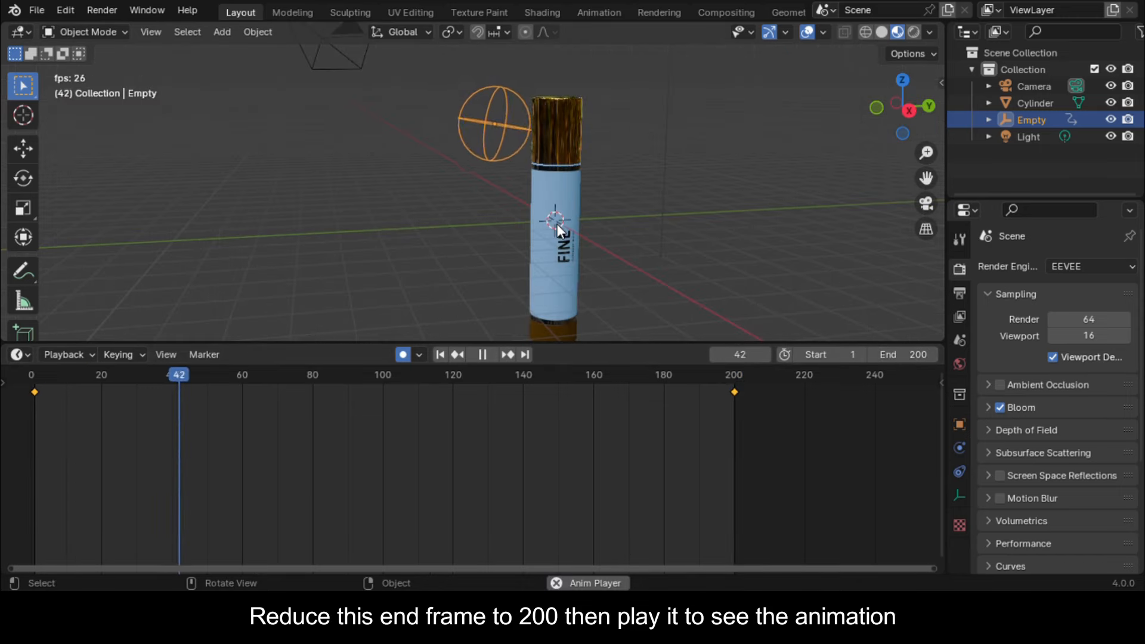
middle_drag(556, 224, 498, 230)
key(space)
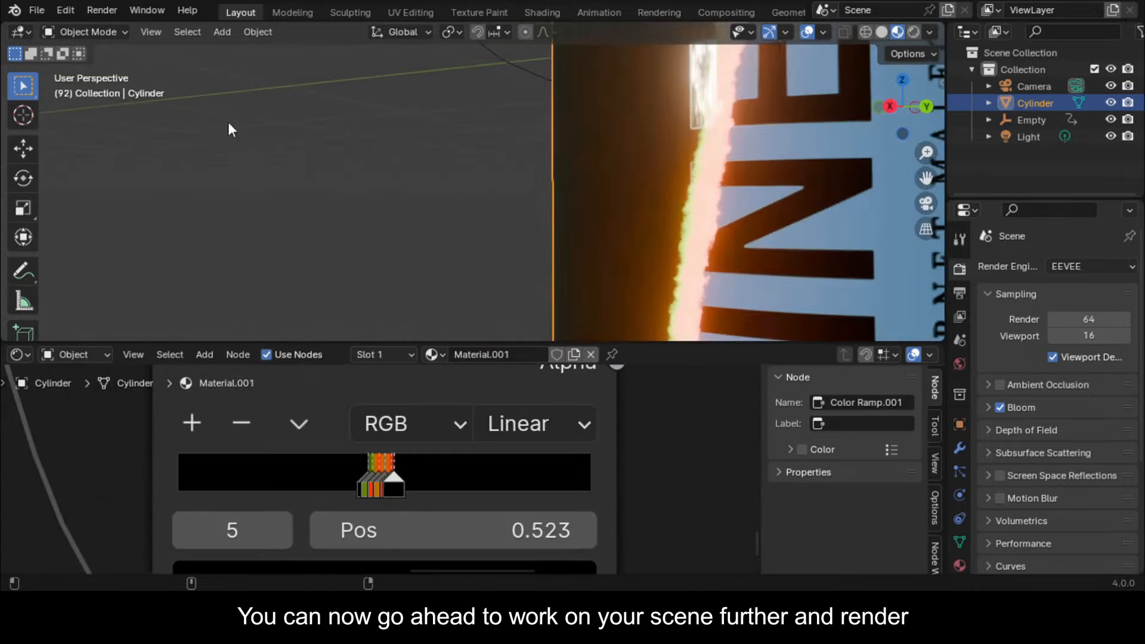